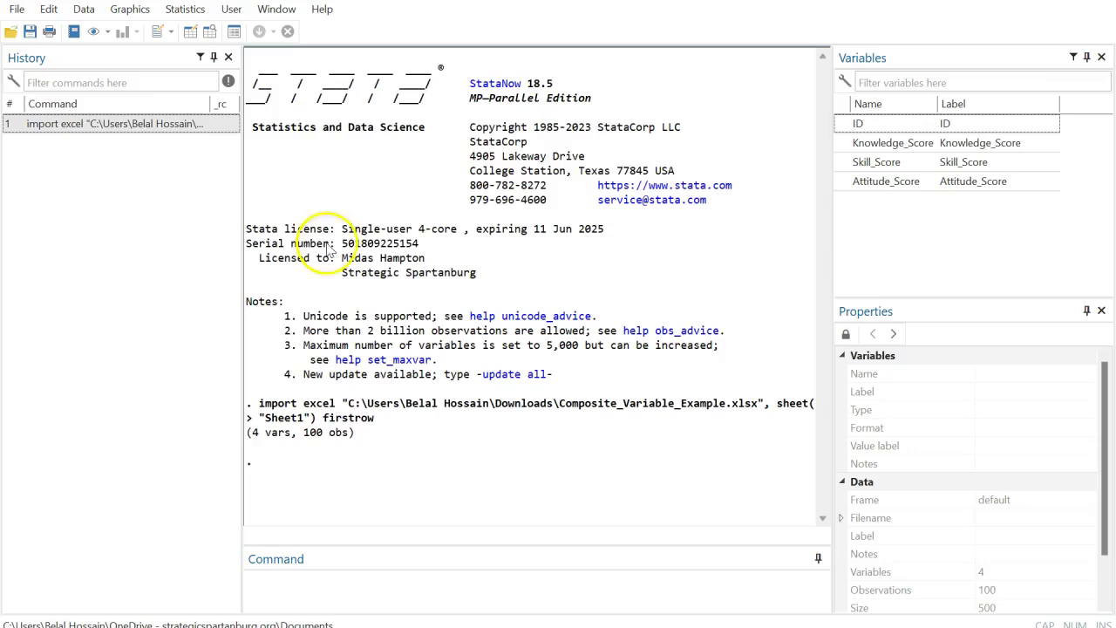
# Step: Run describe on Knowledge_Score, Skill_Score and Attitude_Score to show their storage types and %10.0g format
pyautogui.click(309, 572)
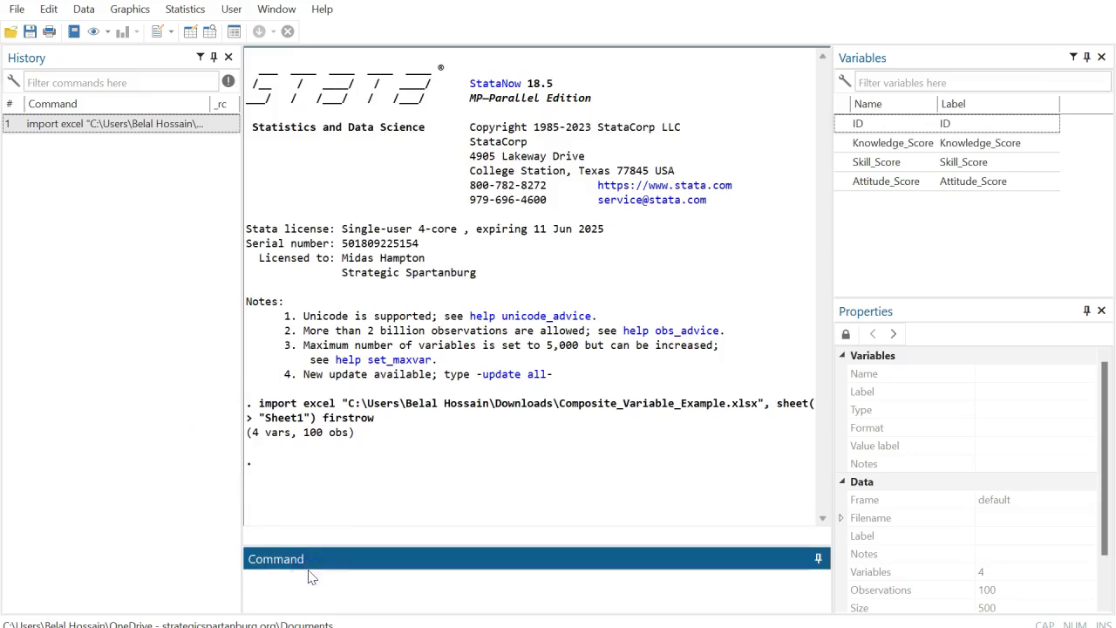
pyautogui.write('describe')
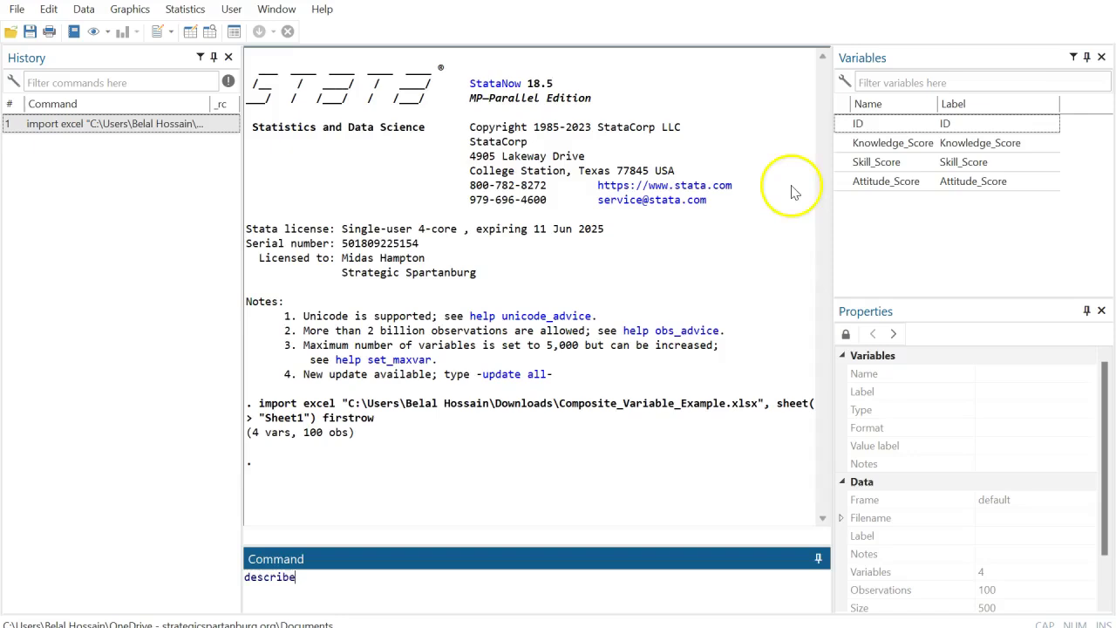
pyautogui.click(844, 144)
pyautogui.doubleClick(843, 144)
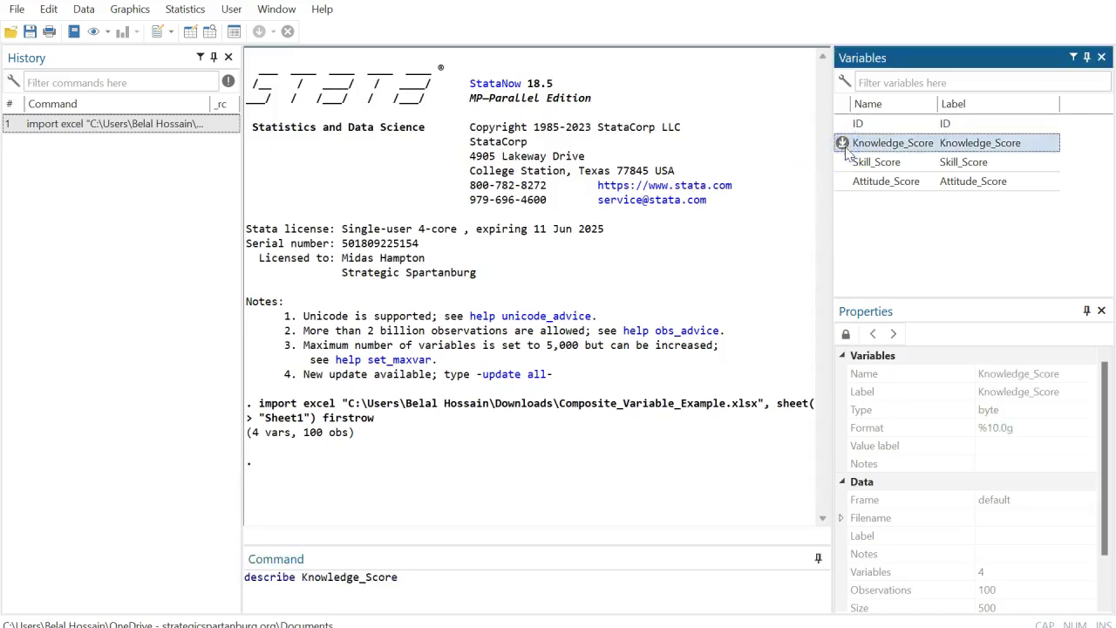
pyautogui.doubleClick(840, 162)
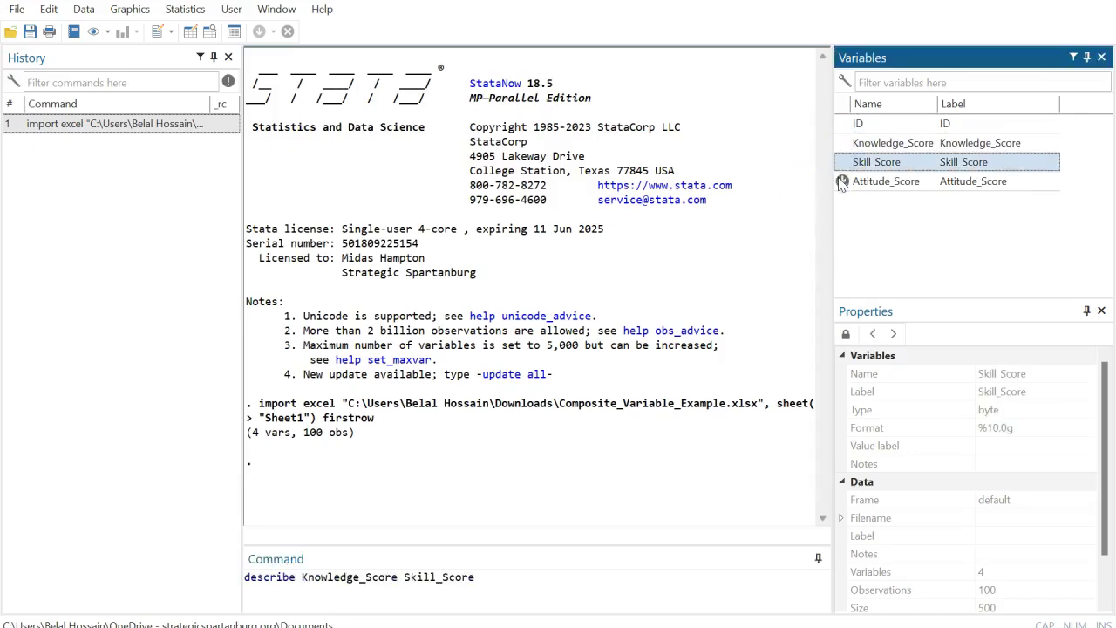
pyautogui.doubleClick(840, 181)
pyautogui.click(649, 584)
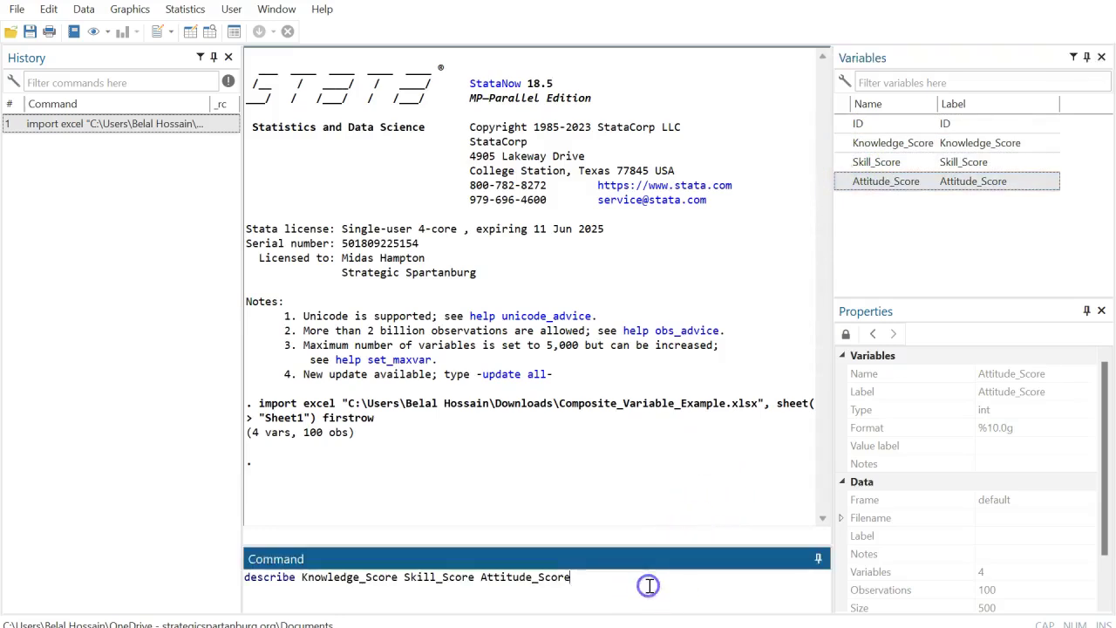
pyautogui.press('Return')
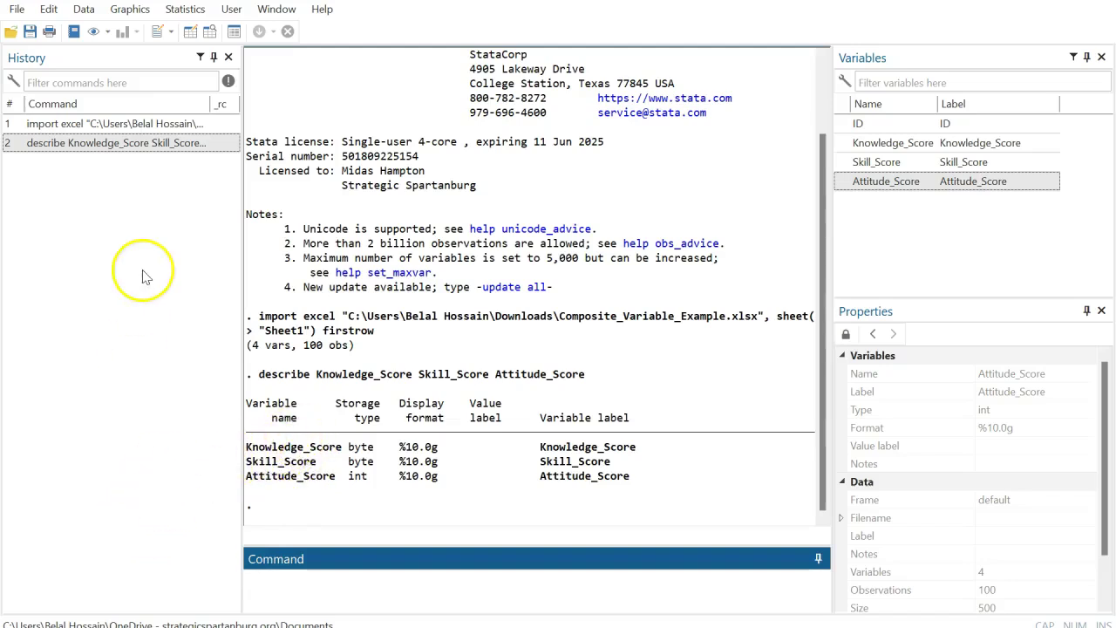
# Step: Change the recalled describe command to sum to show summary statistics for the three scores
pyautogui.click(102, 144)
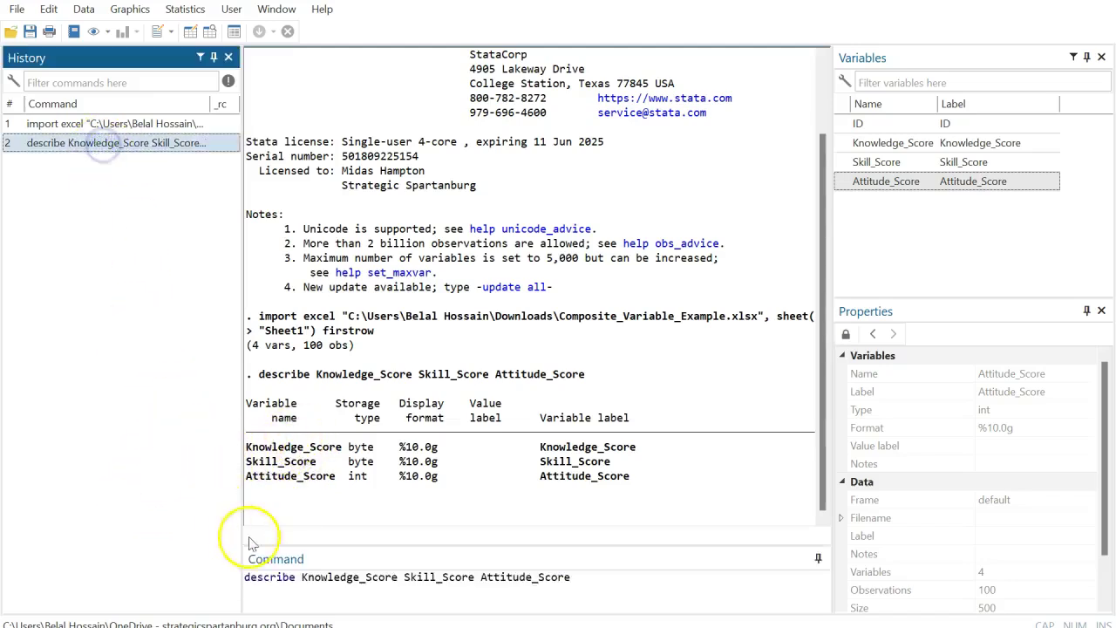
pyautogui.click(296, 577)
pyautogui.press('BackSpace')
pyautogui.press('BackSpace')
pyautogui.press('BackSpace')
pyautogui.press('BackSpace')
pyautogui.press('BackSpace')
pyautogui.press('BackSpace')
pyautogui.press('BackSpace')
pyautogui.press('BackSpace')
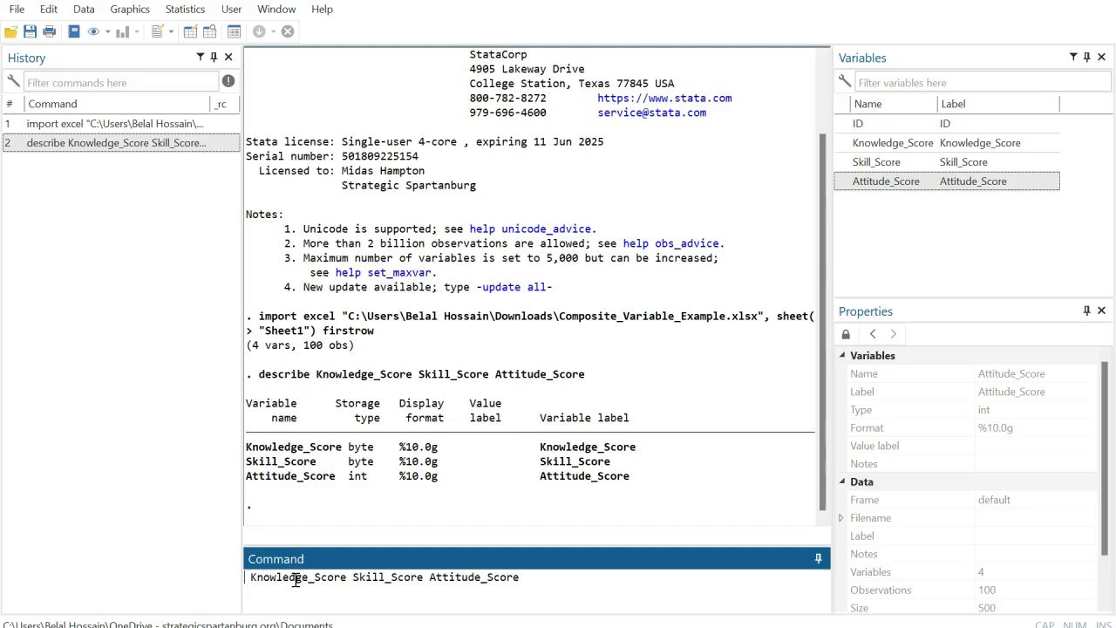
pyautogui.write('su ')
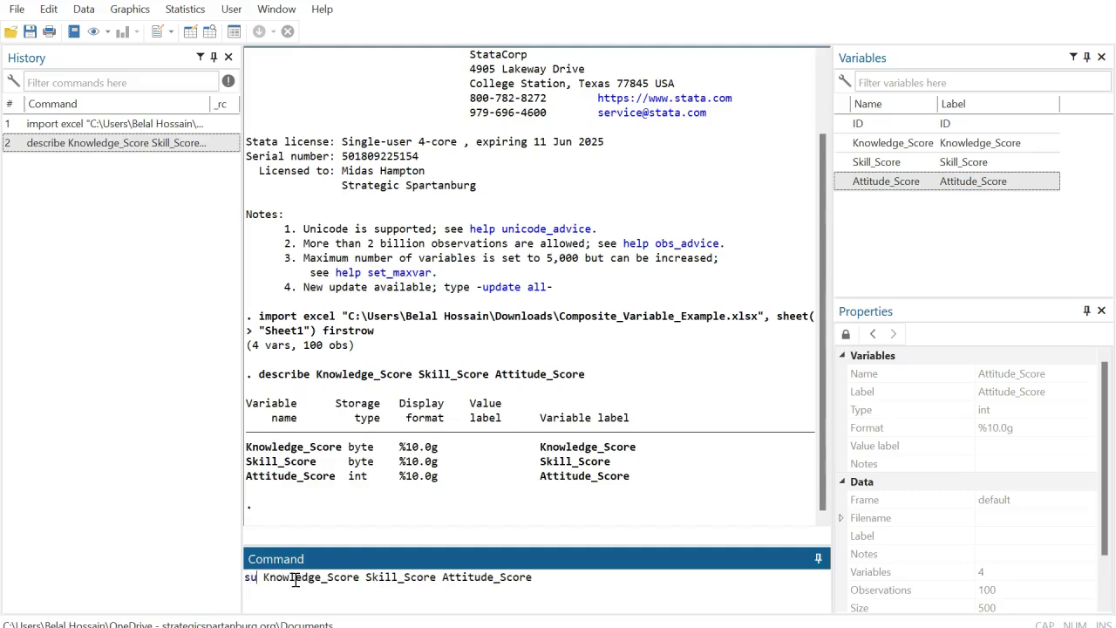
pyautogui.write('m')
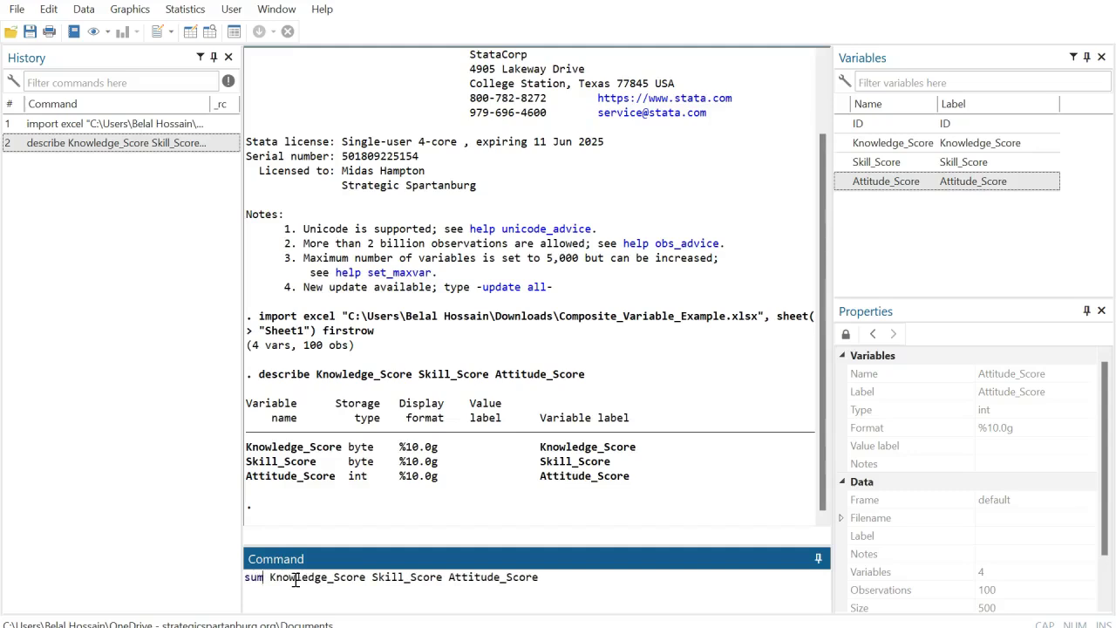
pyautogui.press('Return')
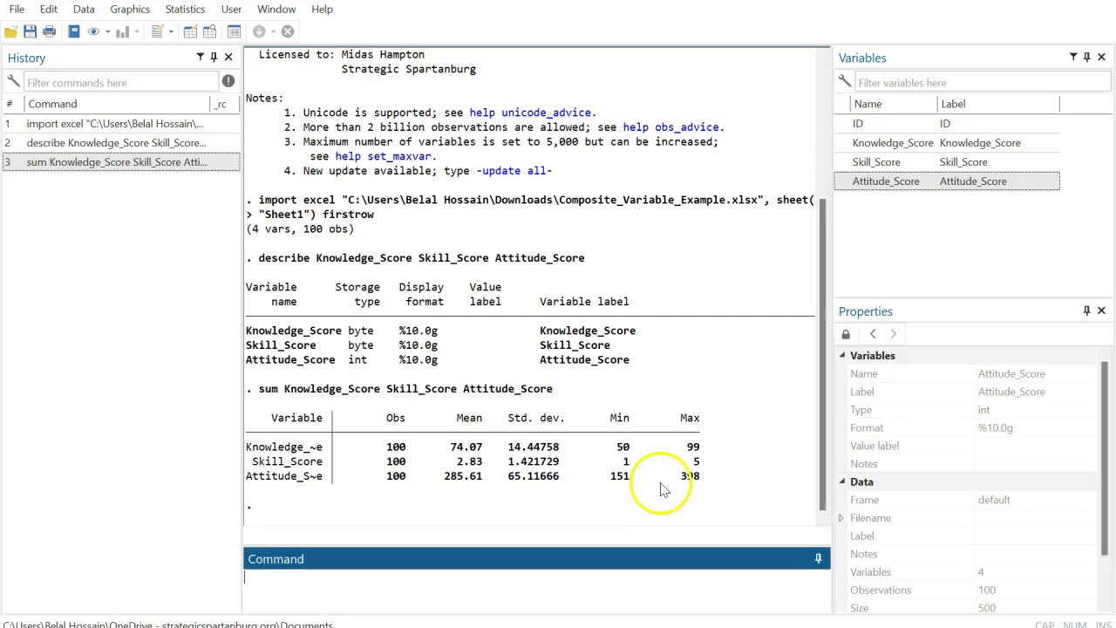
pyautogui.click(471, 584)
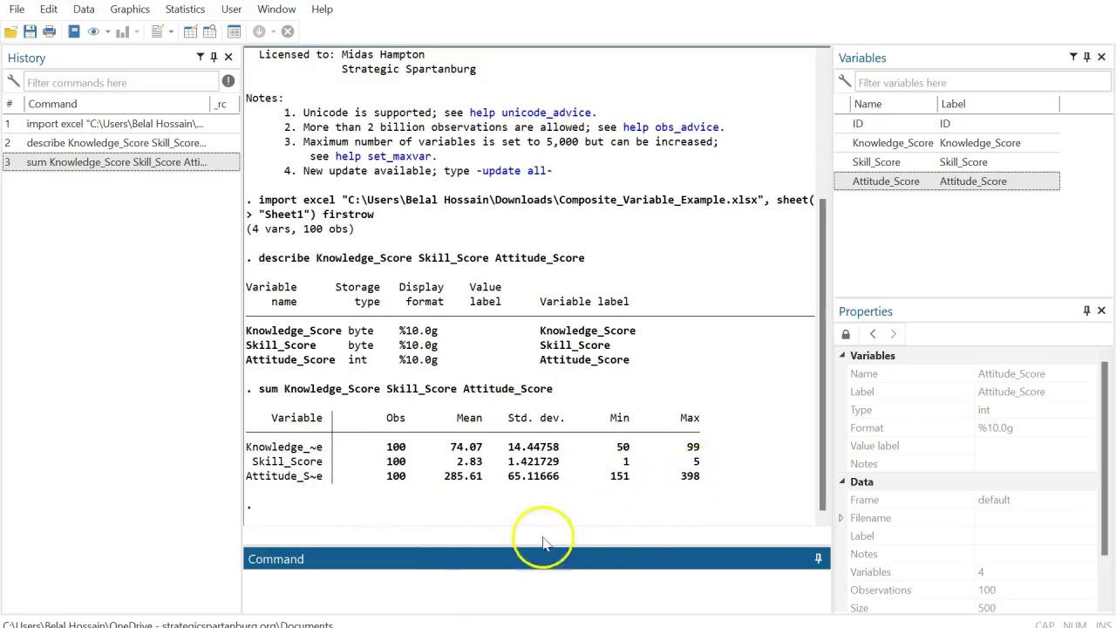
pyautogui.click(444, 577)
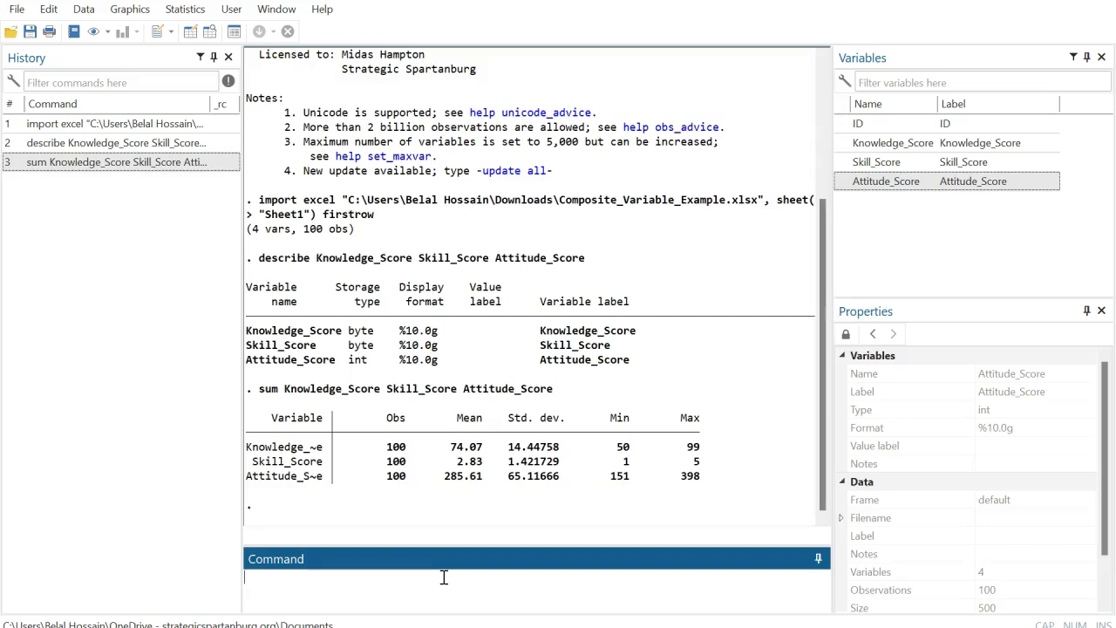
# Step: Start the command 'egen Knowledge_Score_z= std(', correcting the misspelled egen
pyautogui.write('egn')
pyautogui.press('BackSpace')
pyautogui.write('en')
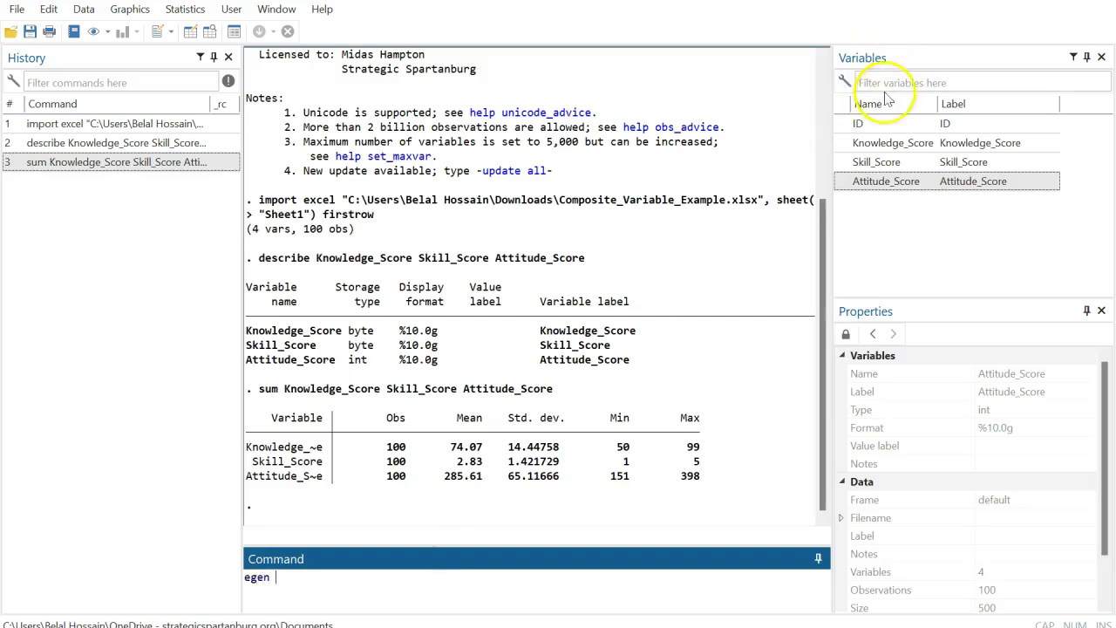
pyautogui.click(844, 145)
pyautogui.click(844, 144)
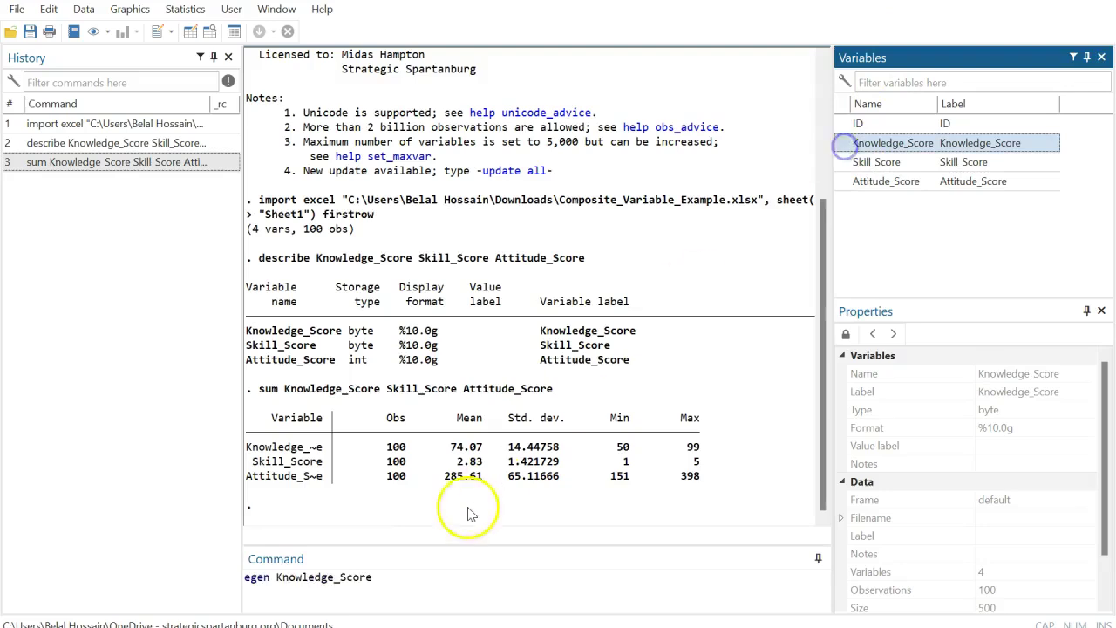
pyautogui.click(398, 588)
pyautogui.write('_')
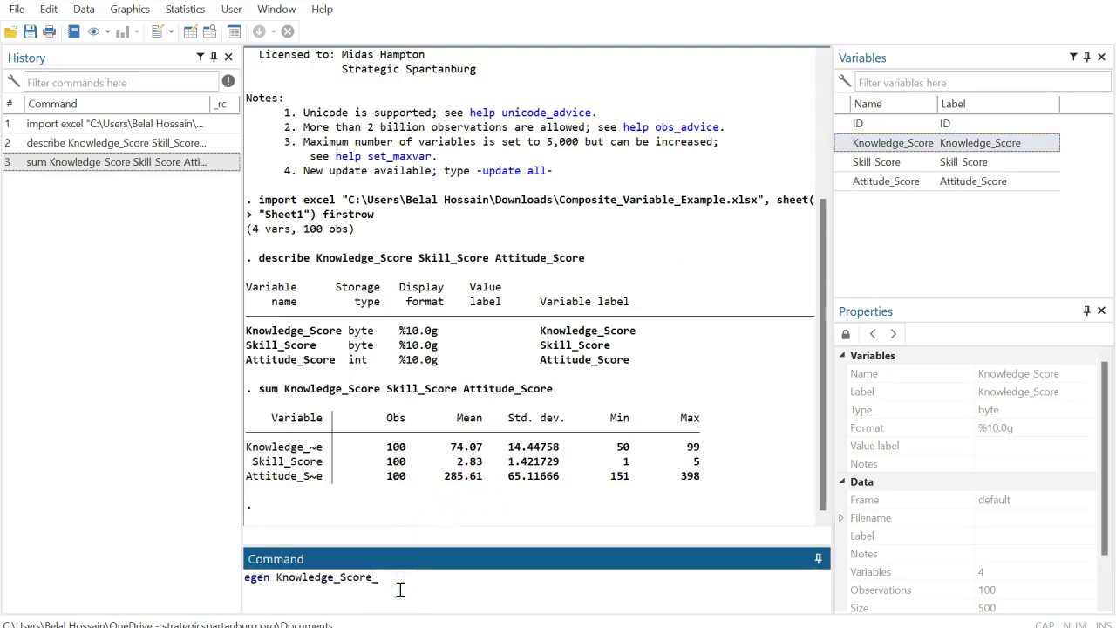
pyautogui.write('z= std(')
# Step: Complete it as std(Knowledge_Score) and run it to create Knowledge_Score_z
pyautogui.click(843, 145)
pyautogui.doubleClick(843, 145)
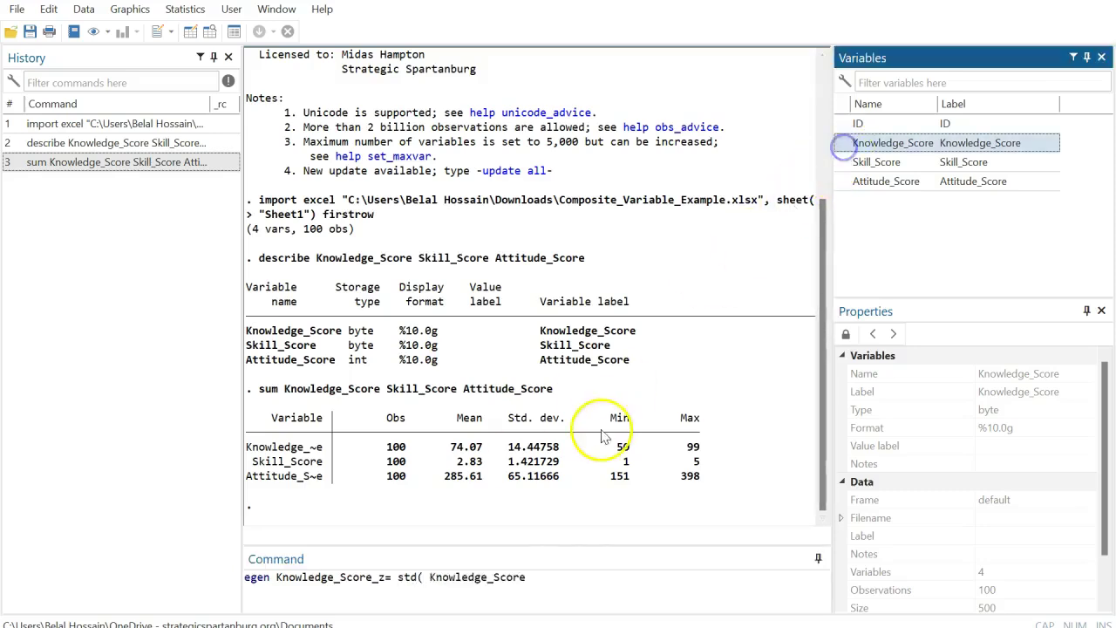
pyautogui.click(542, 579)
pyautogui.write(')')
pyautogui.click(426, 577)
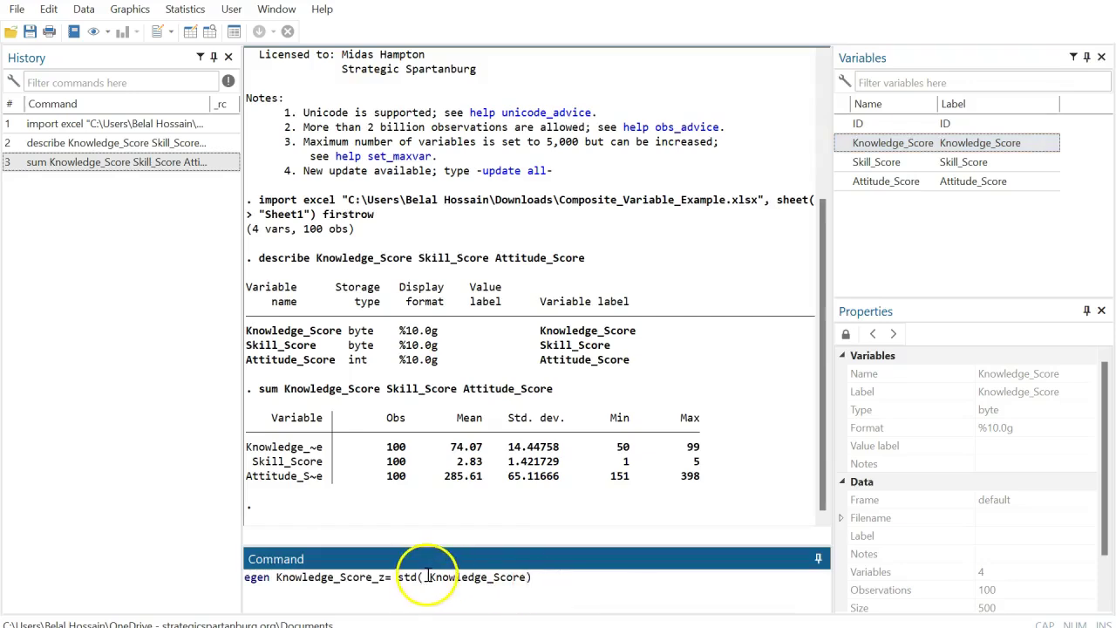
pyautogui.press('BackSpace')
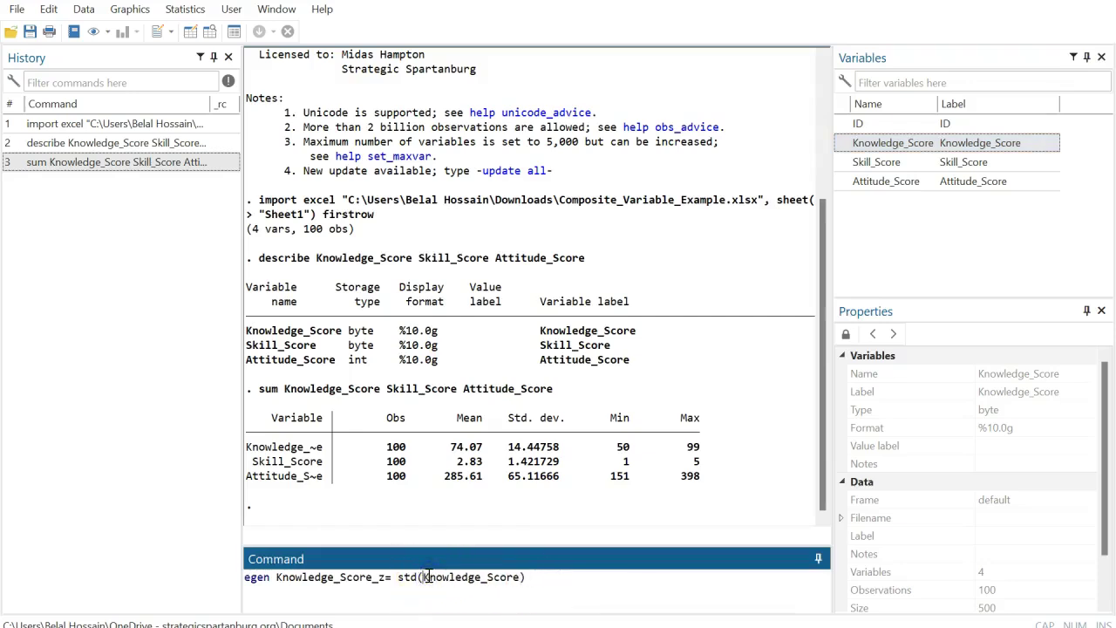
pyautogui.click(516, 579)
pyautogui.click(563, 582)
pyautogui.press('Return')
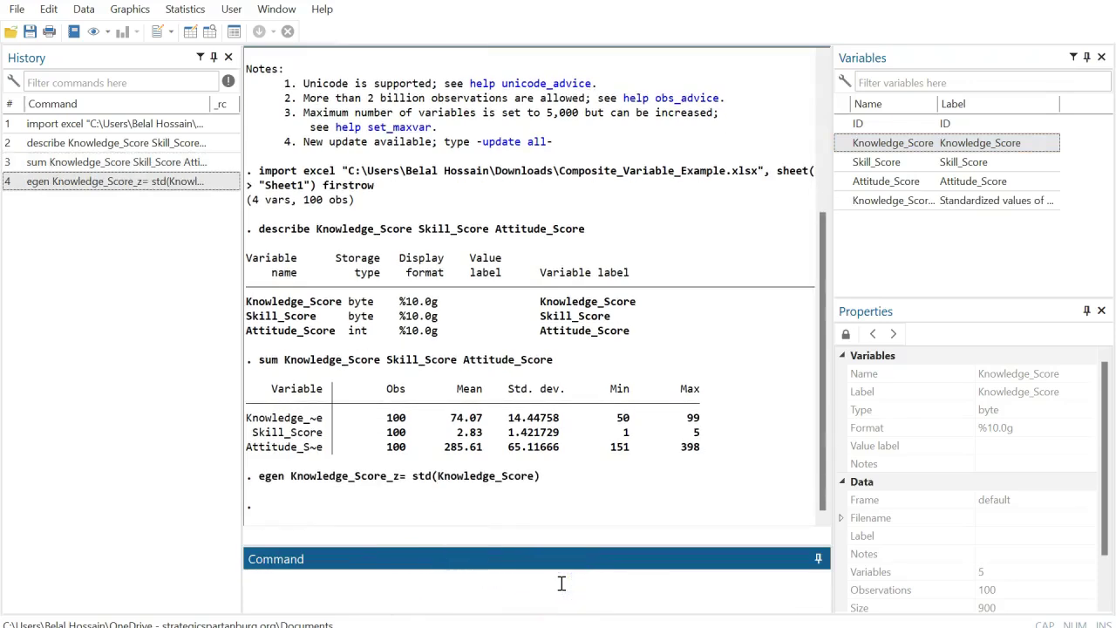
# Step: Rework the egen command into 'egen skill_Score_z= std( Skill_Score )', run it, and recall it
pyautogui.click(160, 183)
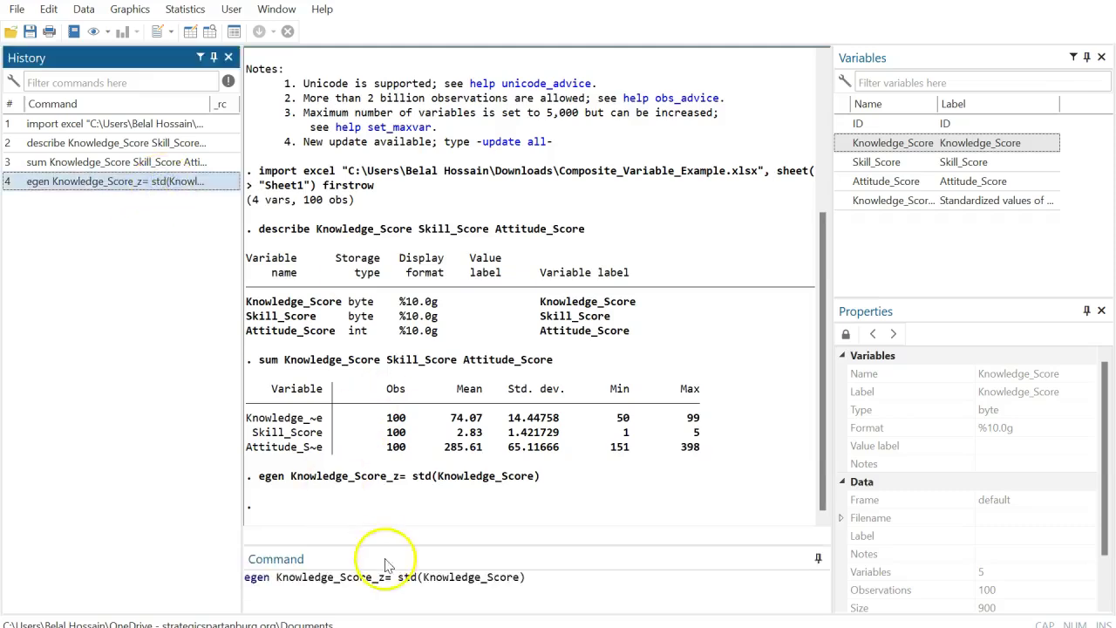
pyautogui.moveTo(518, 577); pyautogui.dragTo(424, 576)
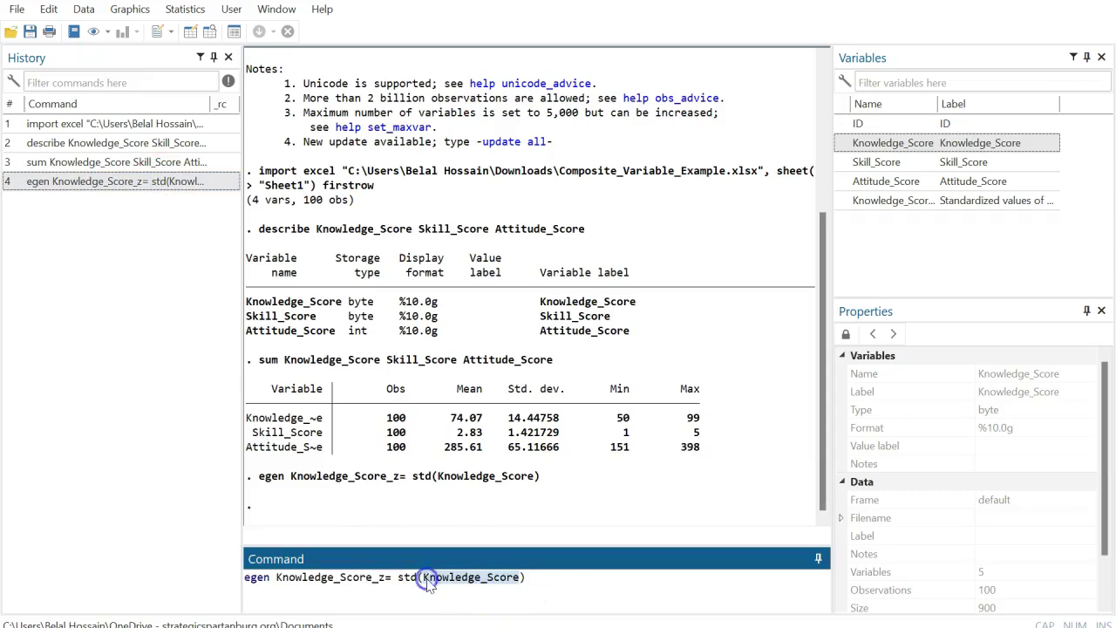
pyautogui.doubleClick(845, 164)
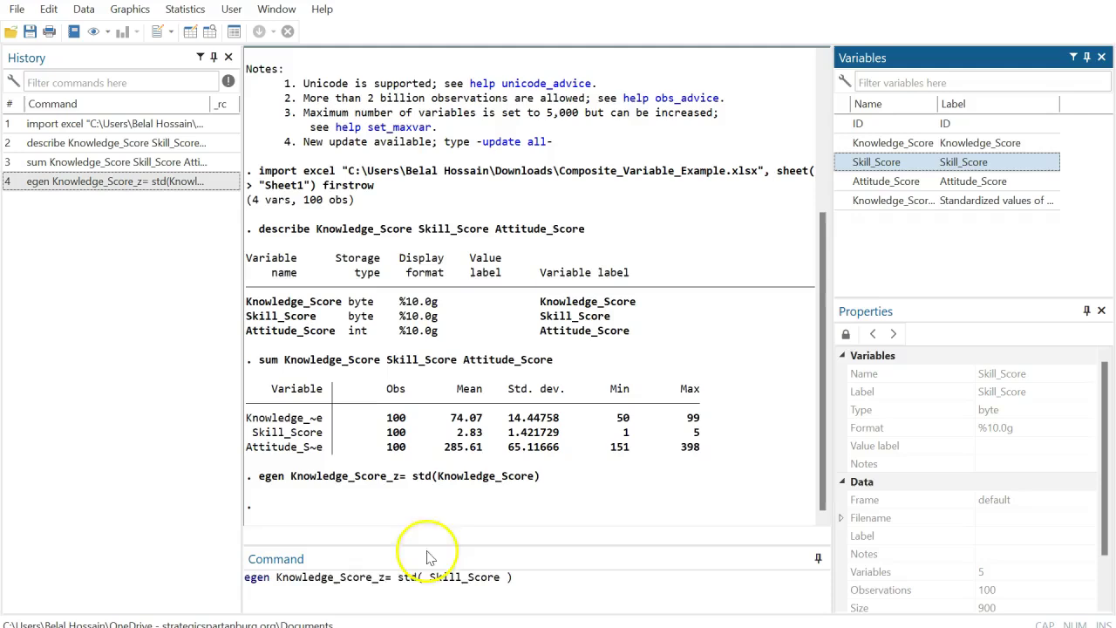
pyautogui.click(331, 577)
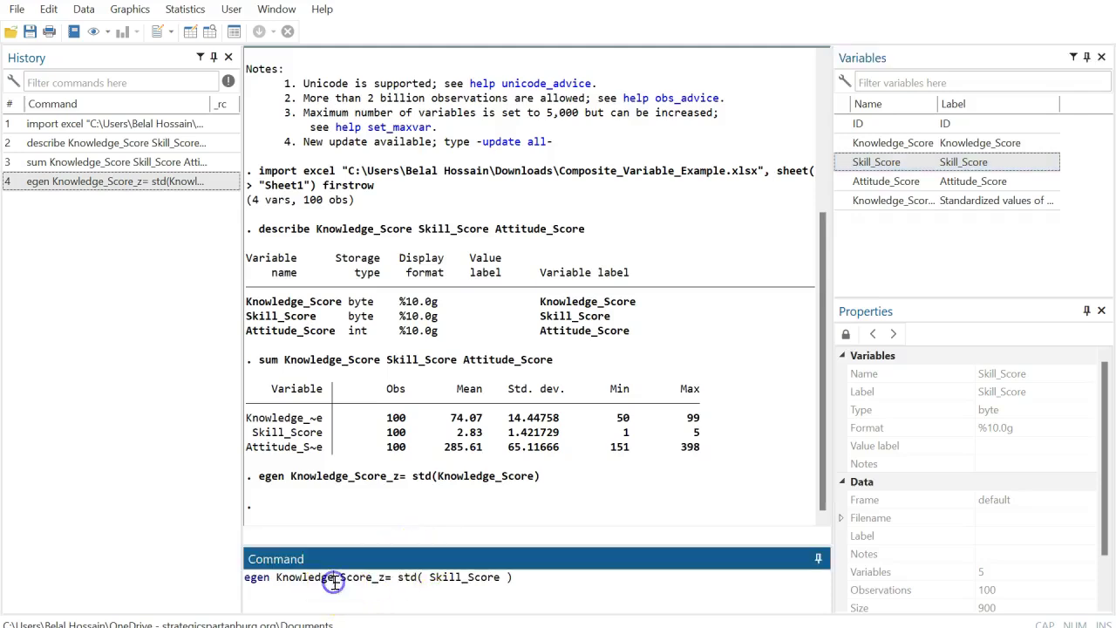
pyautogui.press('BackSpace')
pyautogui.press('BackSpace')
pyautogui.press('BackSpace')
pyautogui.press('BackSpace')
pyautogui.press('BackSpace')
pyautogui.press('BackSpace')
pyautogui.press('BackSpace')
pyautogui.press('BackSpace')
pyautogui.press('BackSpace')
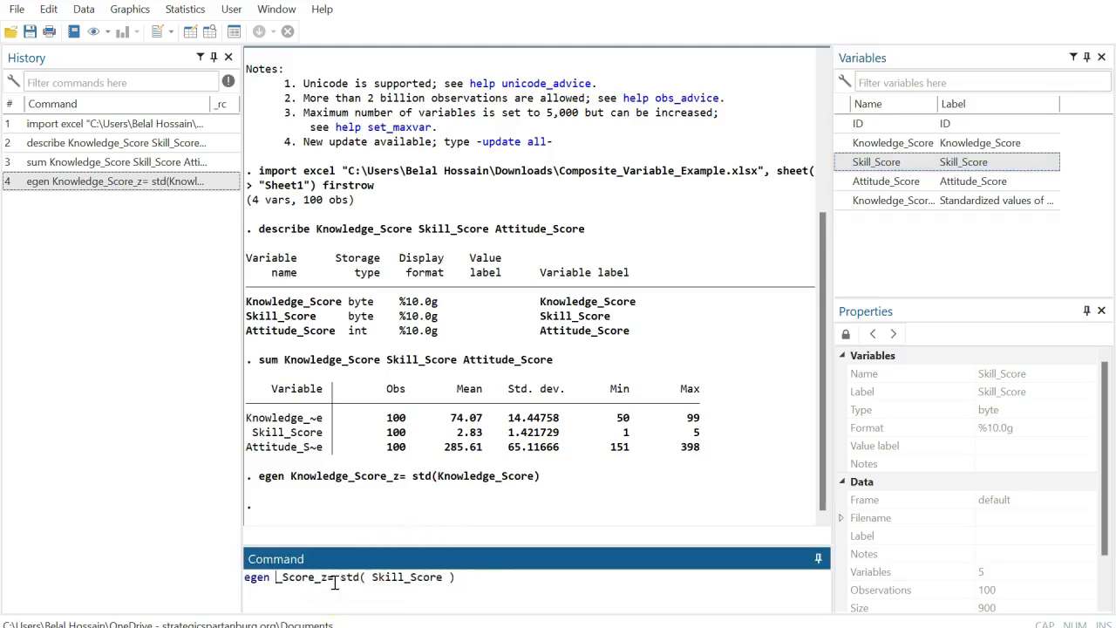
pyautogui.write('skill')
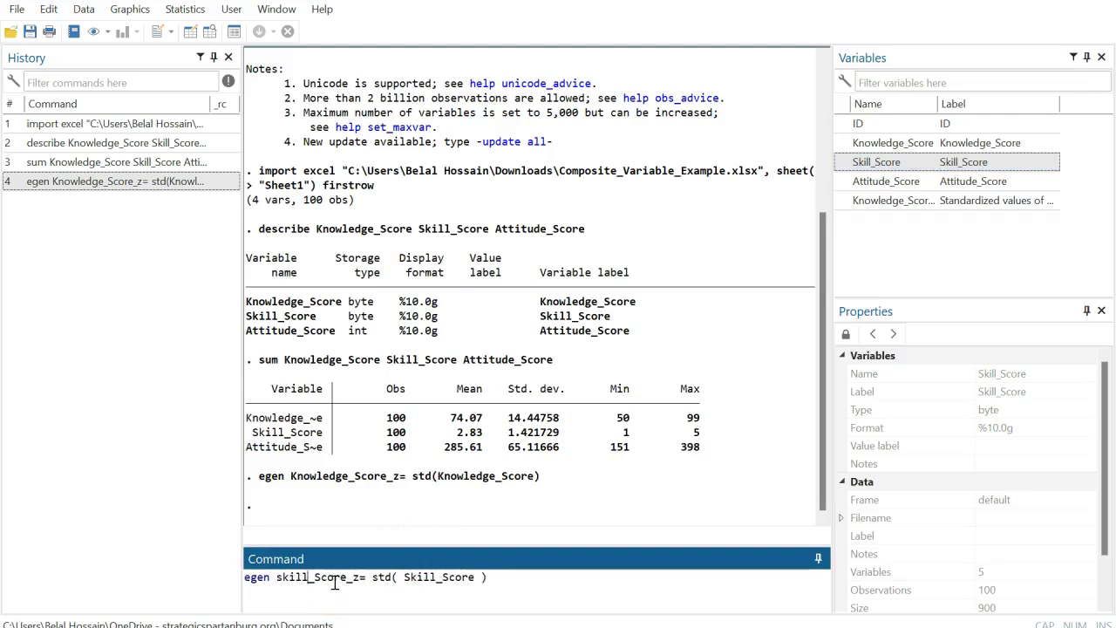
pyautogui.click(355, 582)
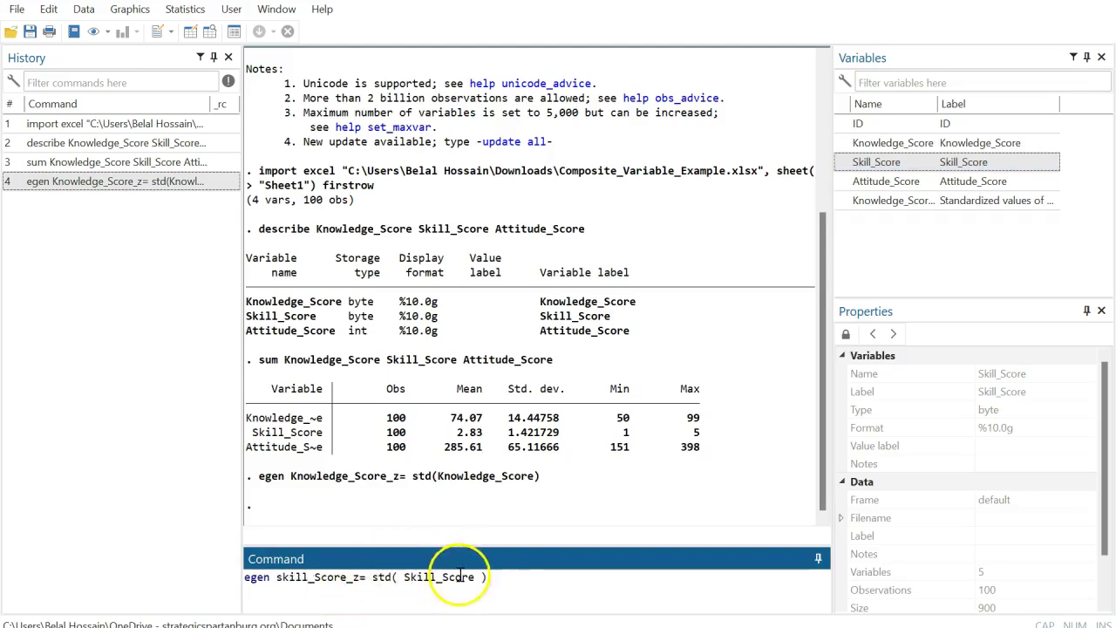
pyautogui.click(506, 575)
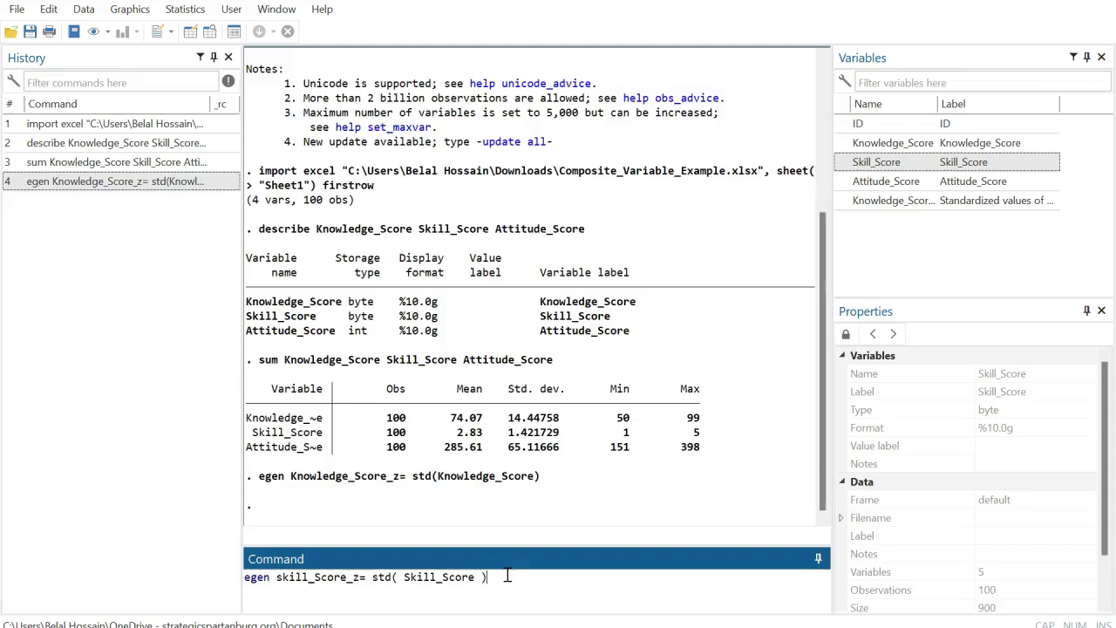
pyautogui.press('Return')
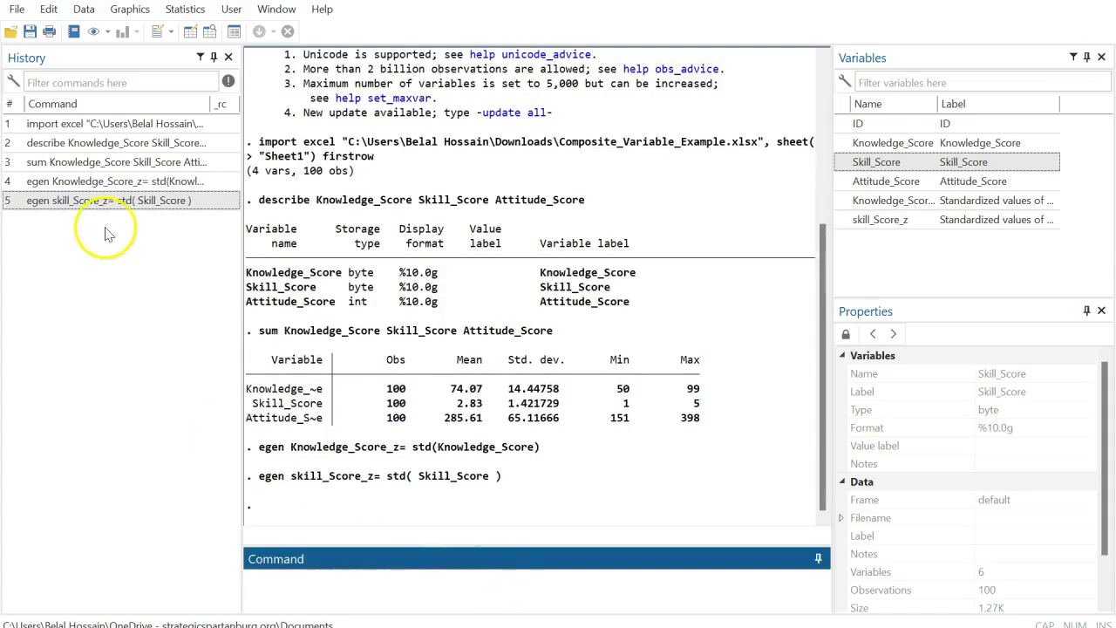
pyautogui.click(111, 204)
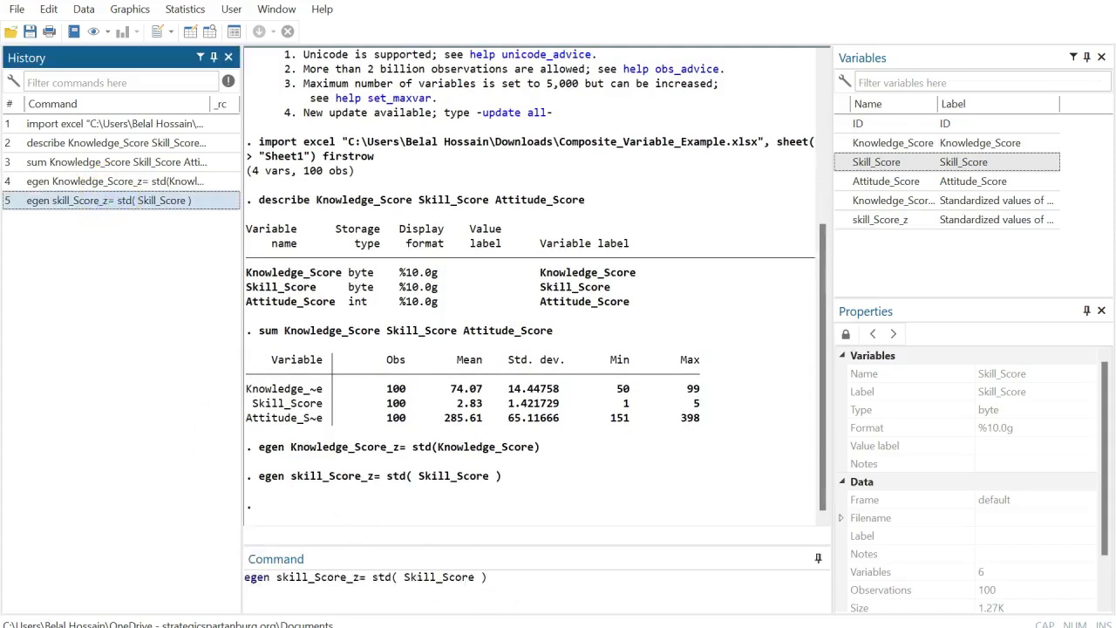
# Step: Edit the recalled command to 'egen attitude_Score_z= std( Attitude_Score )' and run it
pyautogui.click(475, 578)
pyautogui.moveTo(455, 584); pyautogui.dragTo(405, 577)
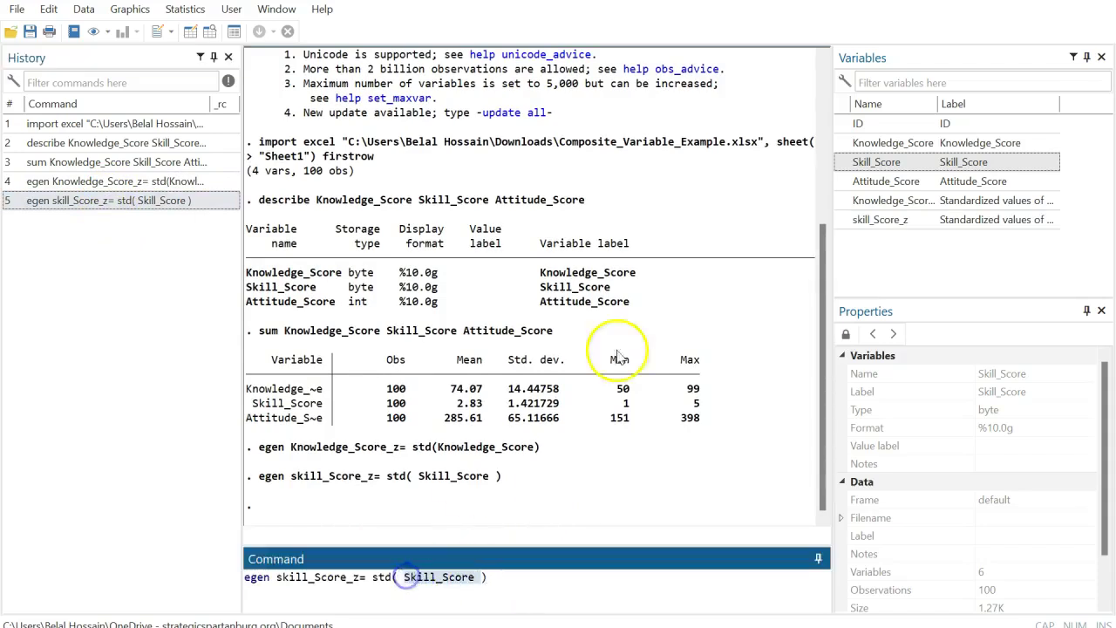
pyautogui.click(842, 181)
pyautogui.click(842, 181)
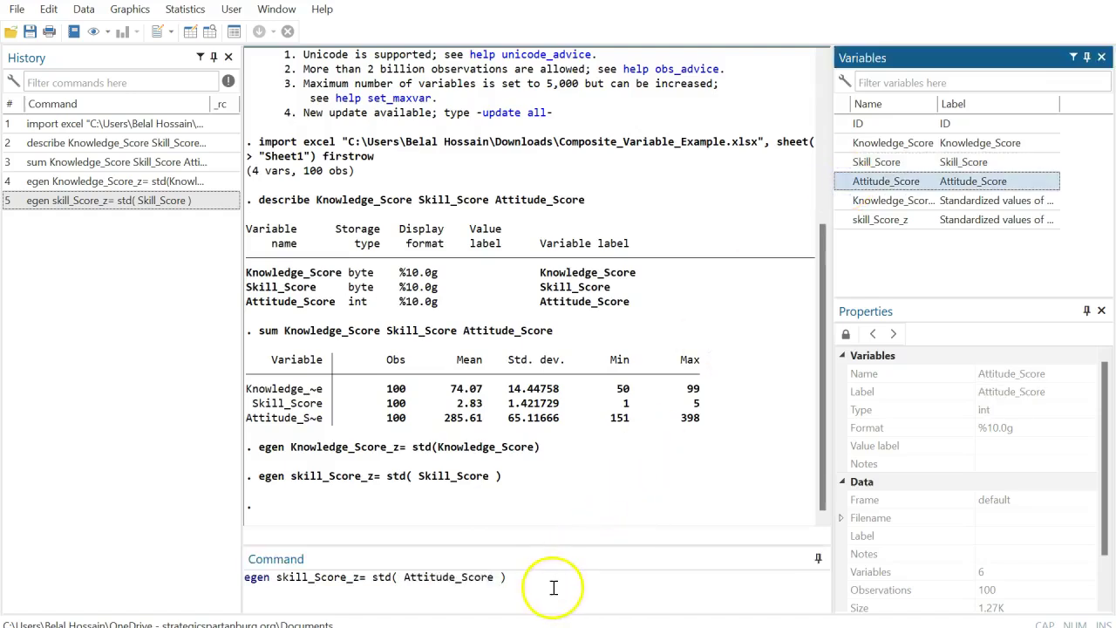
pyautogui.click(307, 577)
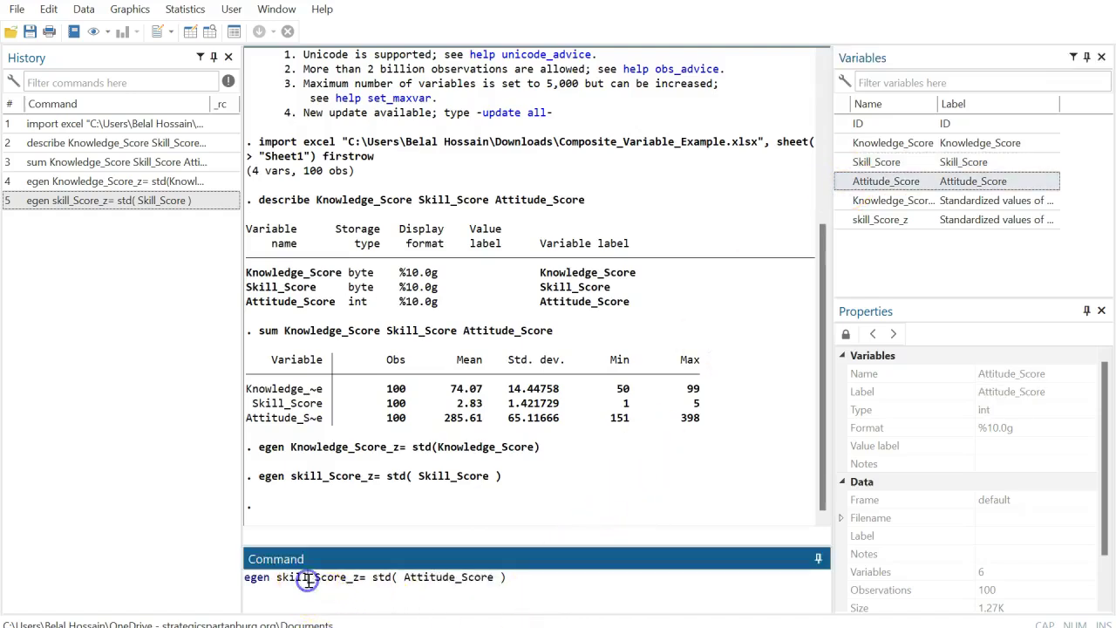
pyautogui.press('BackSpace')
pyautogui.press('BackSpace')
pyautogui.press('BackSpace')
pyautogui.press('BackSpace')
pyautogui.press('BackSpace')
pyautogui.write('at')
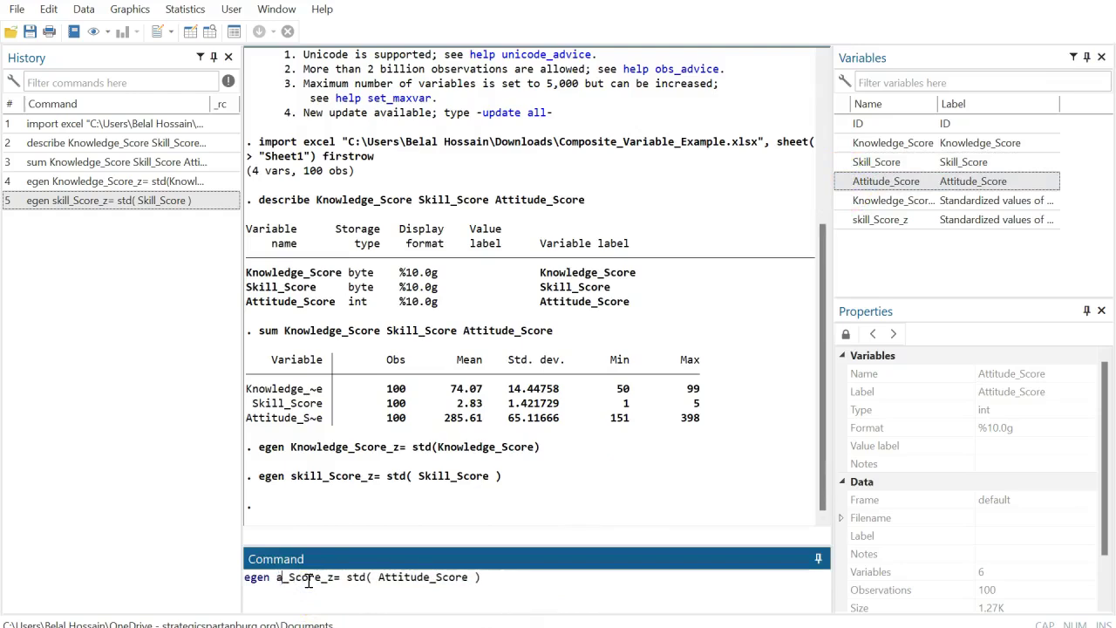
pyautogui.write('titude')
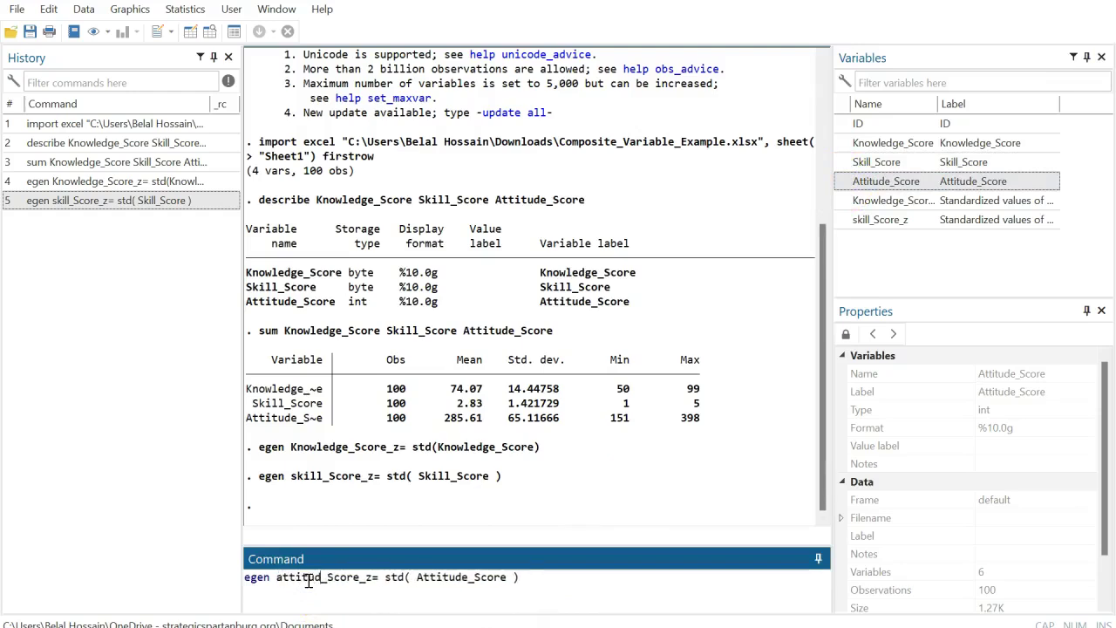
pyautogui.click(553, 576)
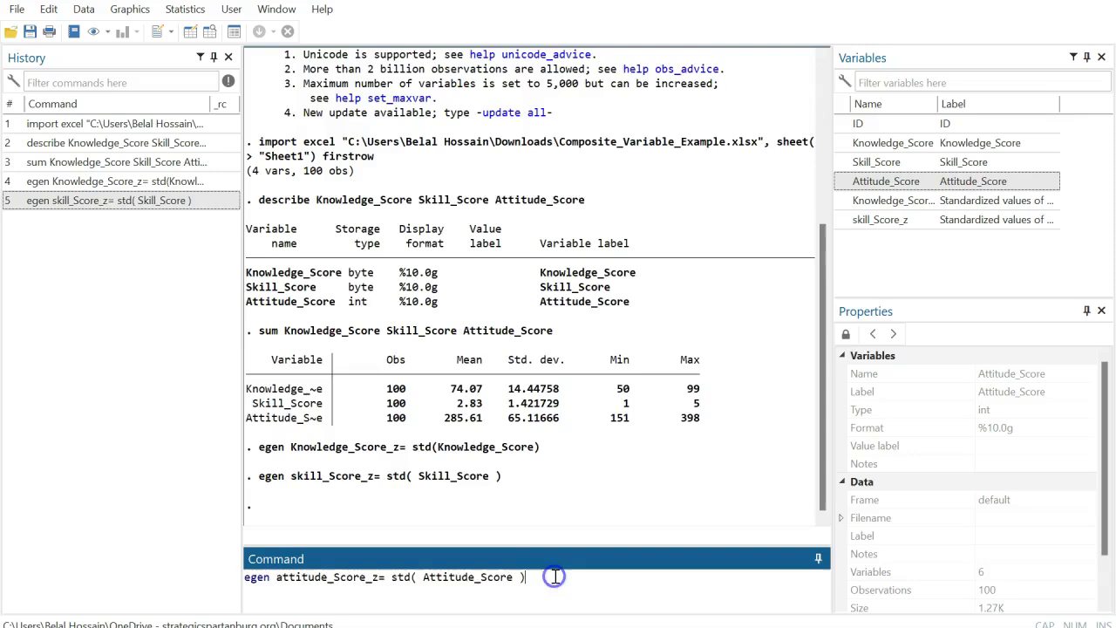
pyautogui.press('Return')
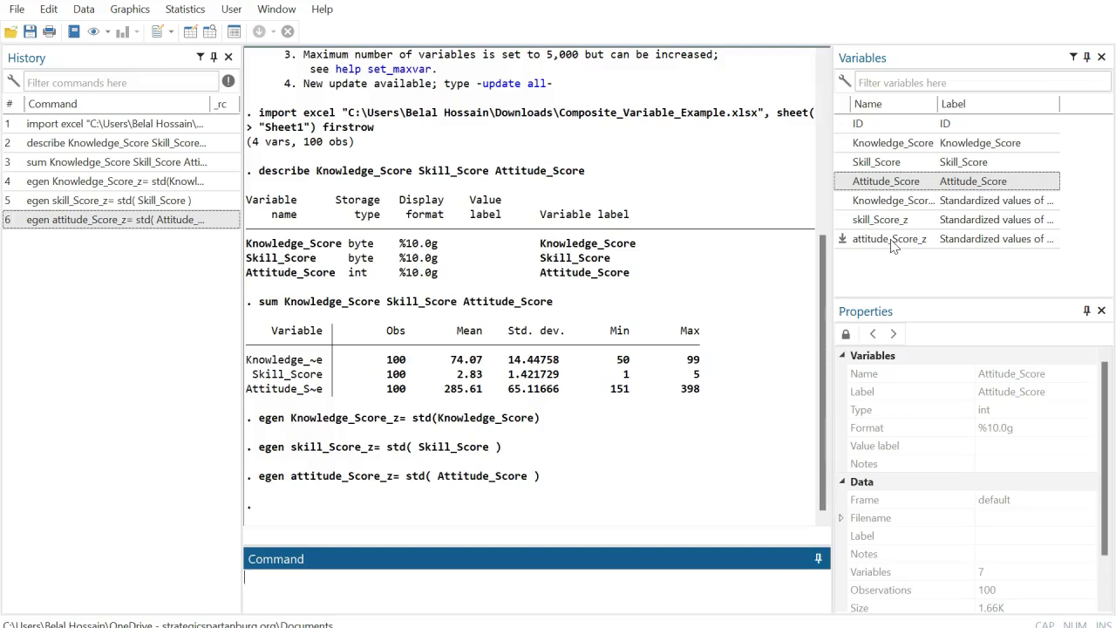
# Step: Write 'gen composite_score=' followed by Knowledge_Score_z, skill_Score_z and attitude_Score_z
pyautogui.click(415, 575)
pyautogui.write('gen composite_score')
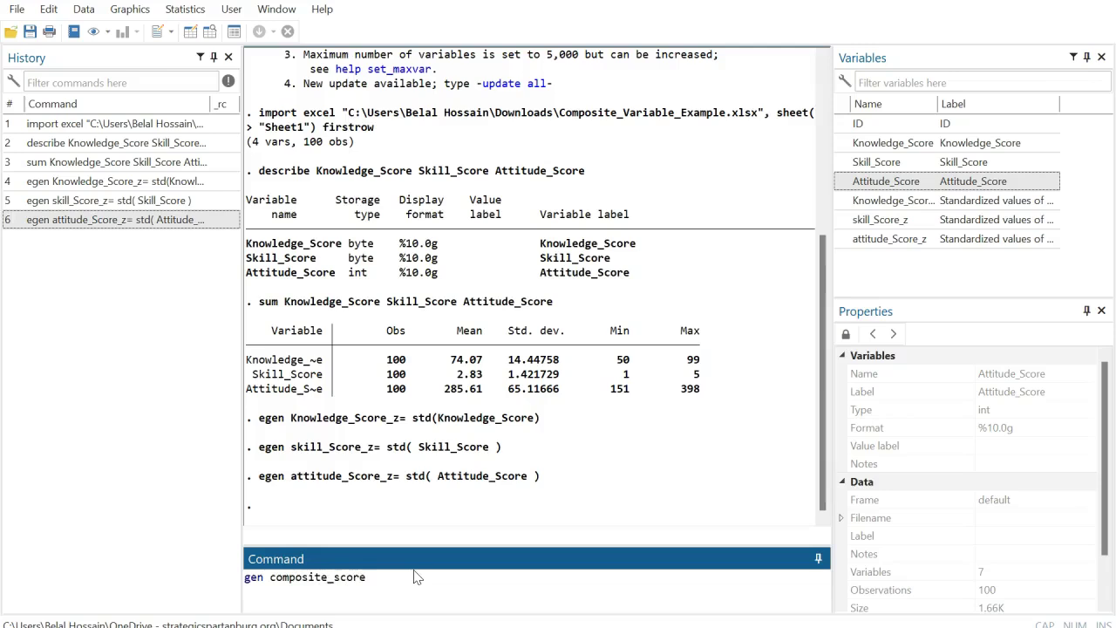
pyautogui.write('=')
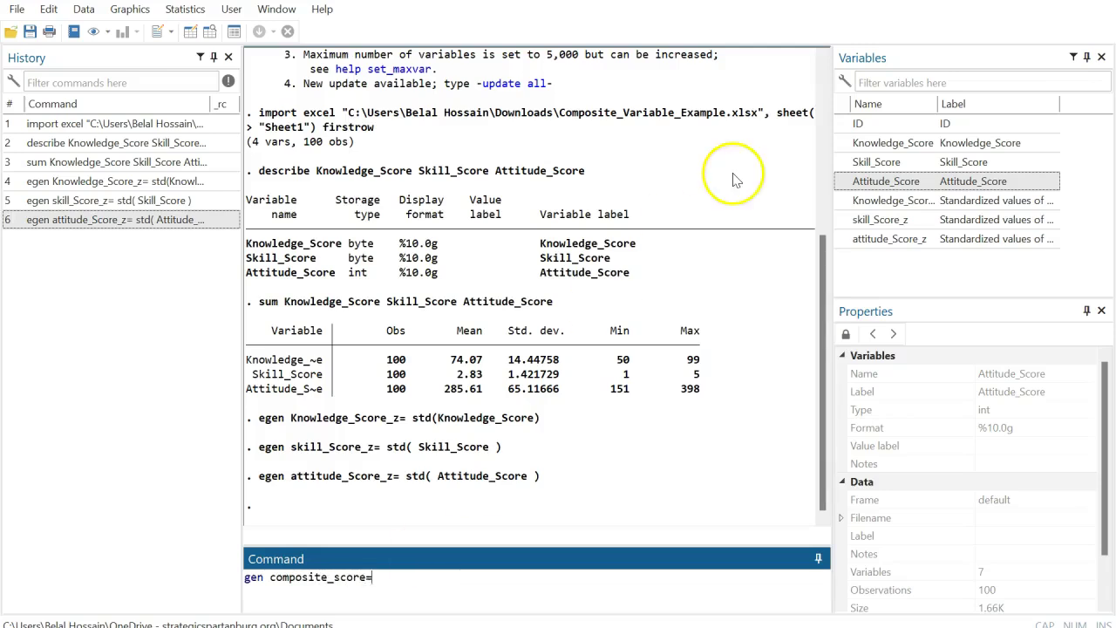
pyautogui.doubleClick(841, 200)
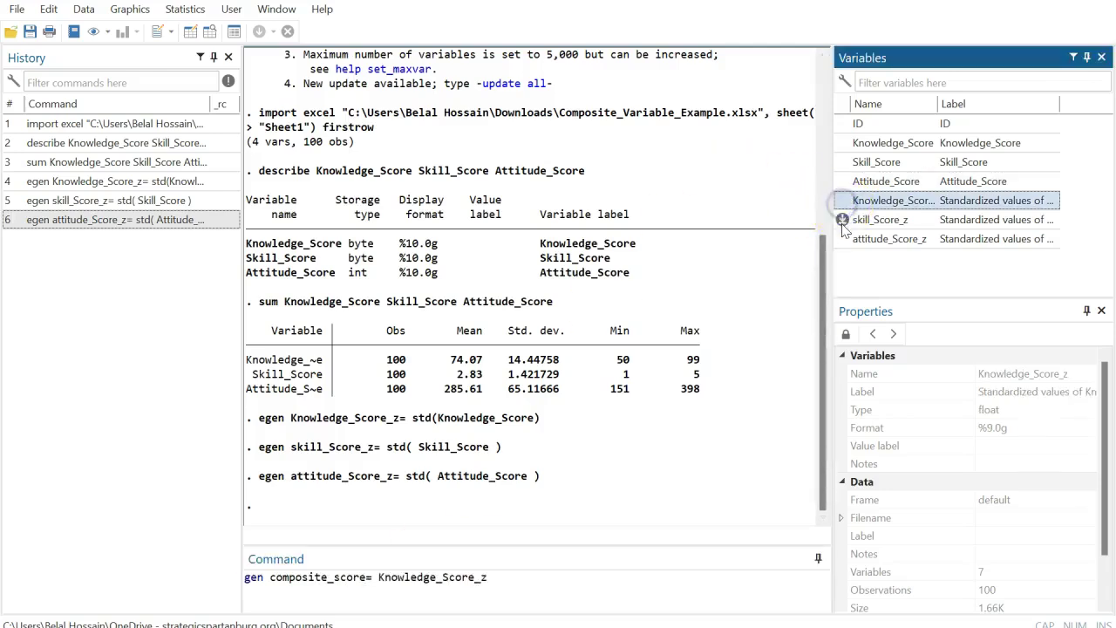
pyautogui.doubleClick(841, 220)
pyautogui.click(841, 239)
pyautogui.doubleClick(841, 239)
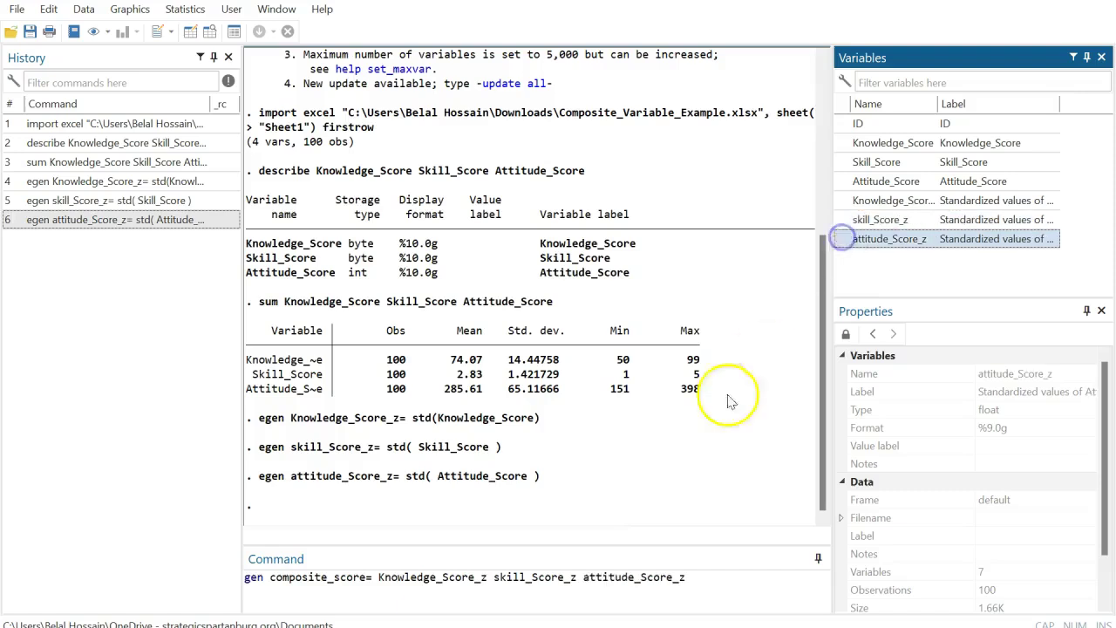
# Step: Add parentheses, plus signs and /3 so the formula averages the three z-scores
pyautogui.click(380, 582)
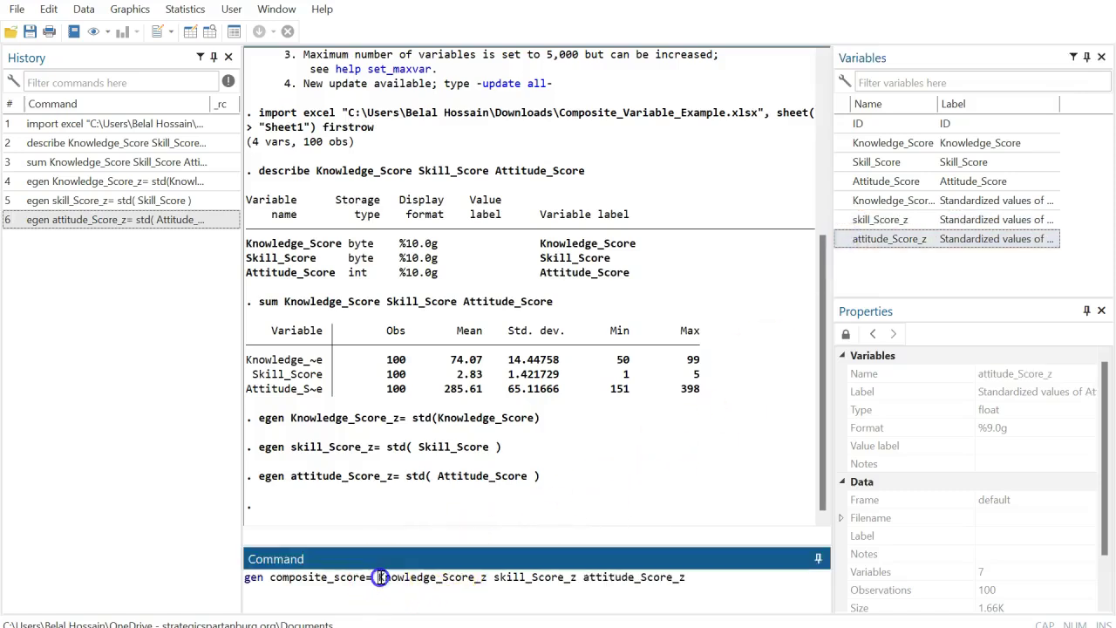
pyautogui.write('(')
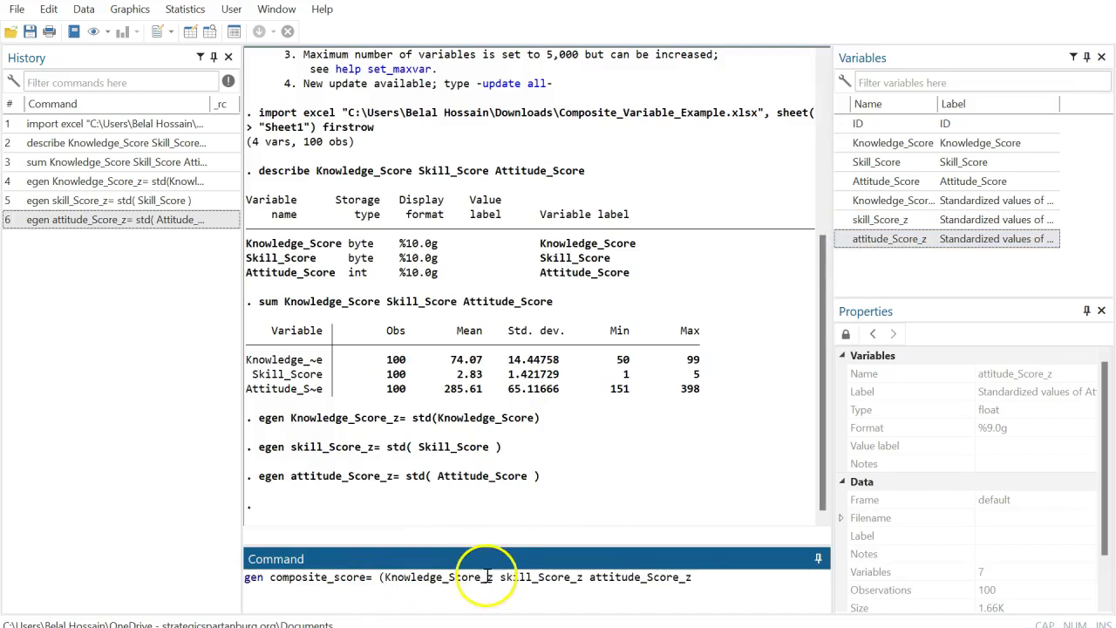
pyautogui.click(494, 579)
pyautogui.write('+')
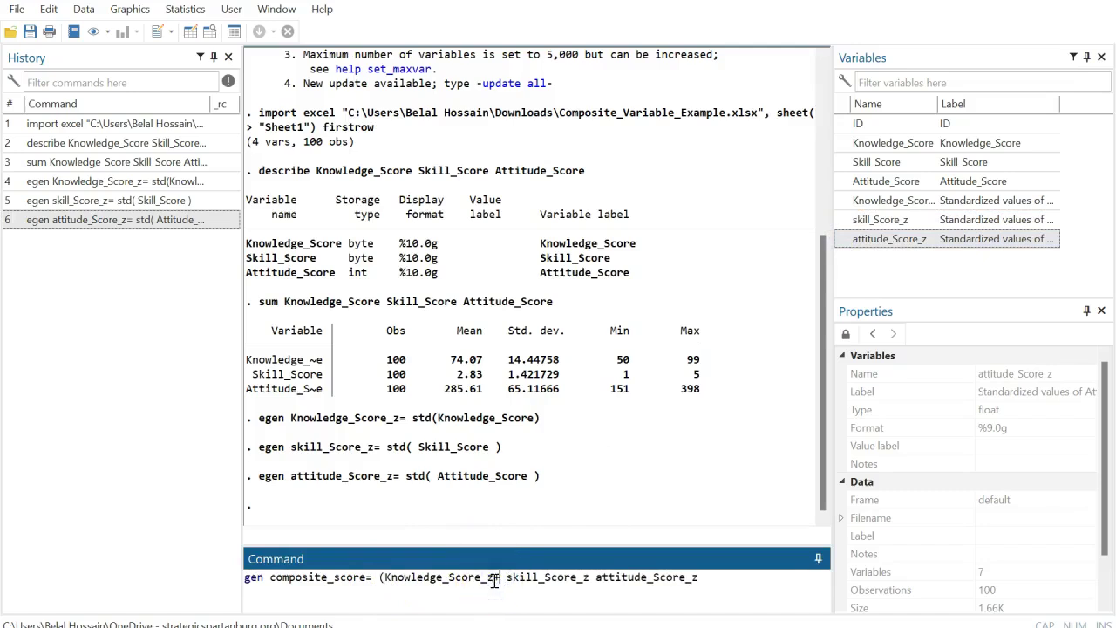
pyautogui.click(589, 578)
pyautogui.write('+')
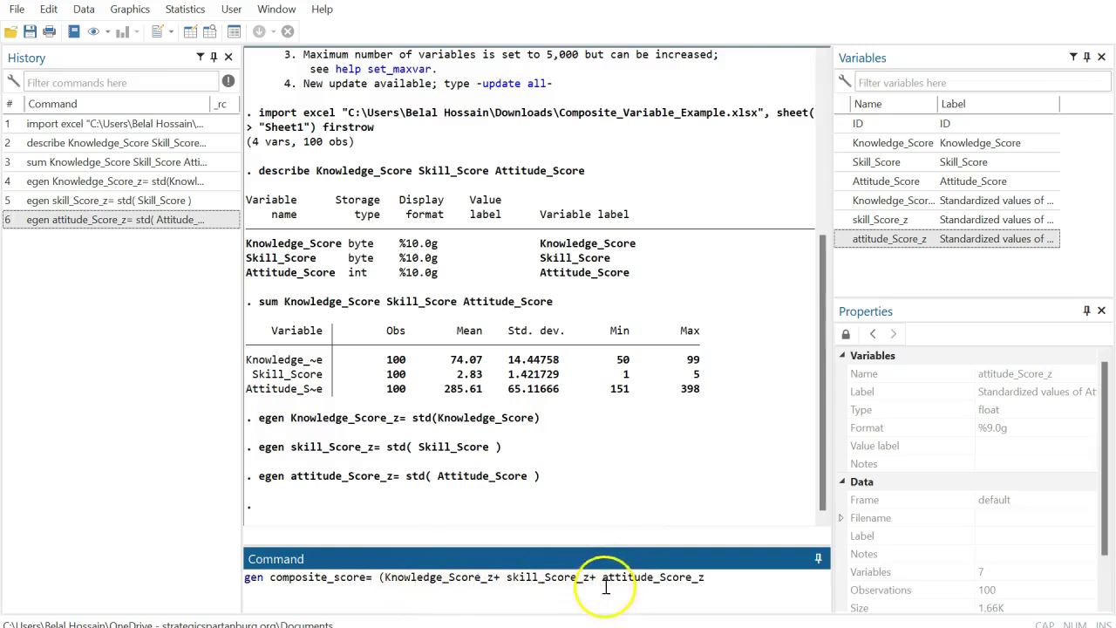
pyautogui.click(704, 576)
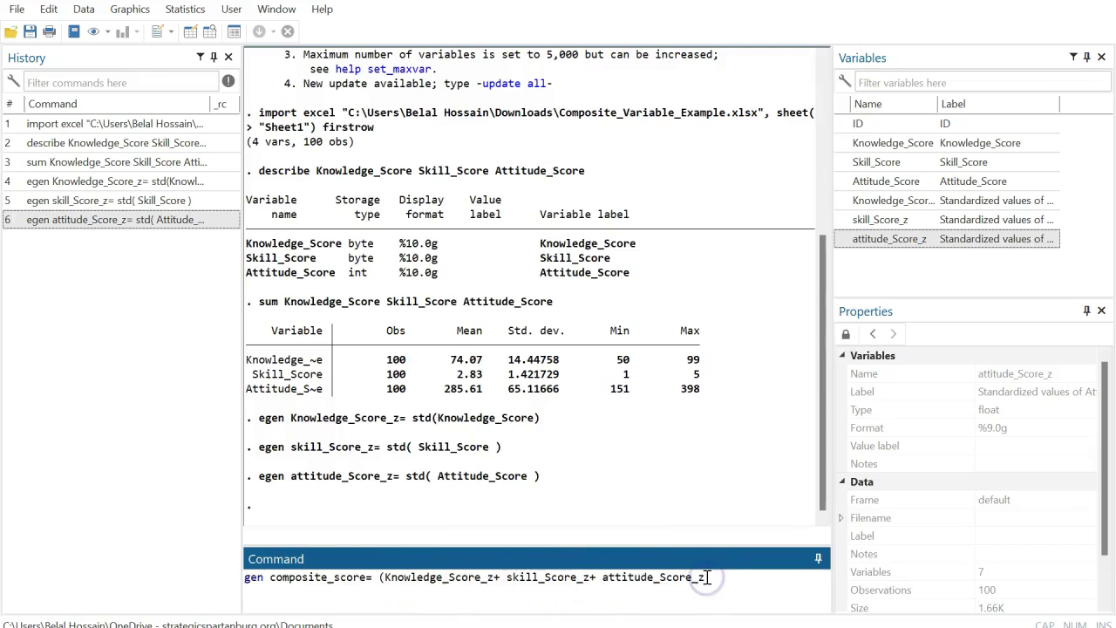
pyautogui.write(')')
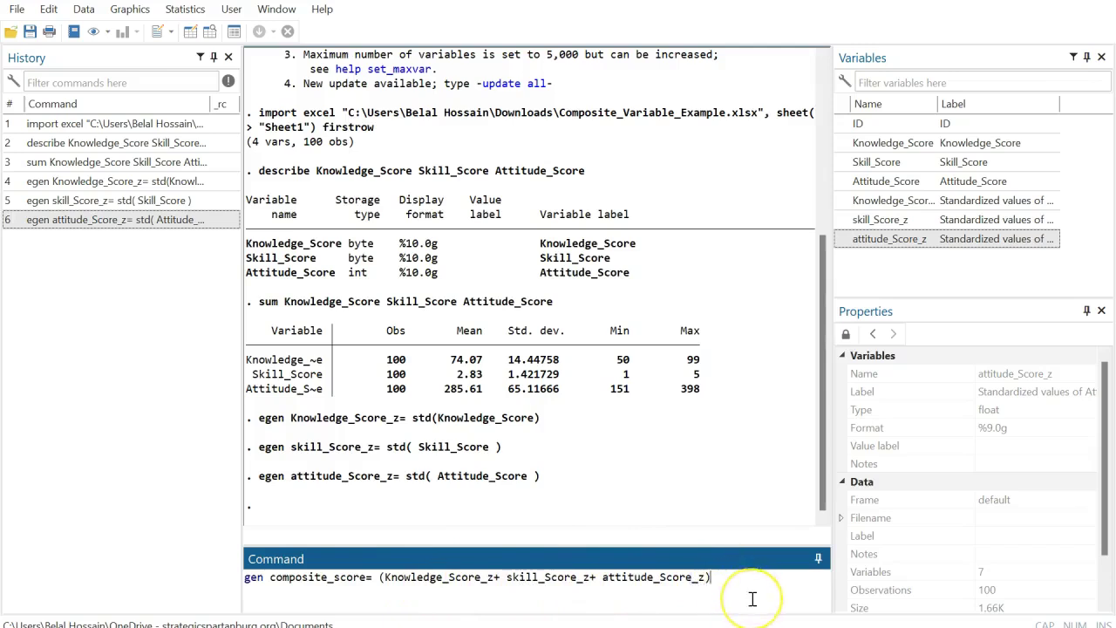
pyautogui.write('/3')
# Step: Create composite_score and summarize it: 100 observations, SD .611, range -1.29 to 1.19
pyautogui.press('Return')
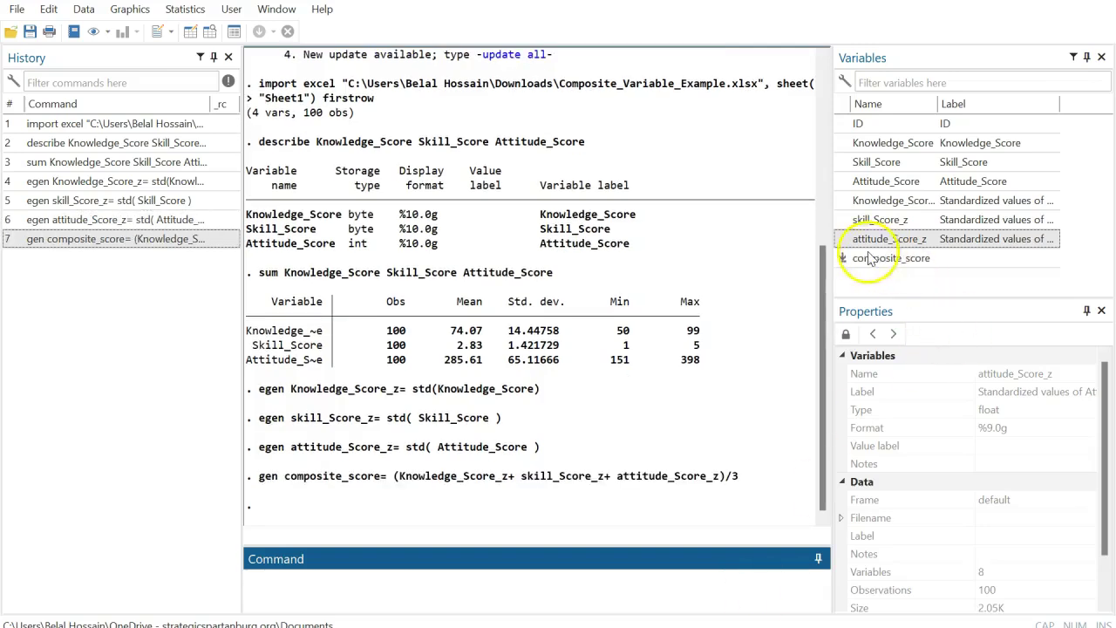
pyautogui.click(454, 588)
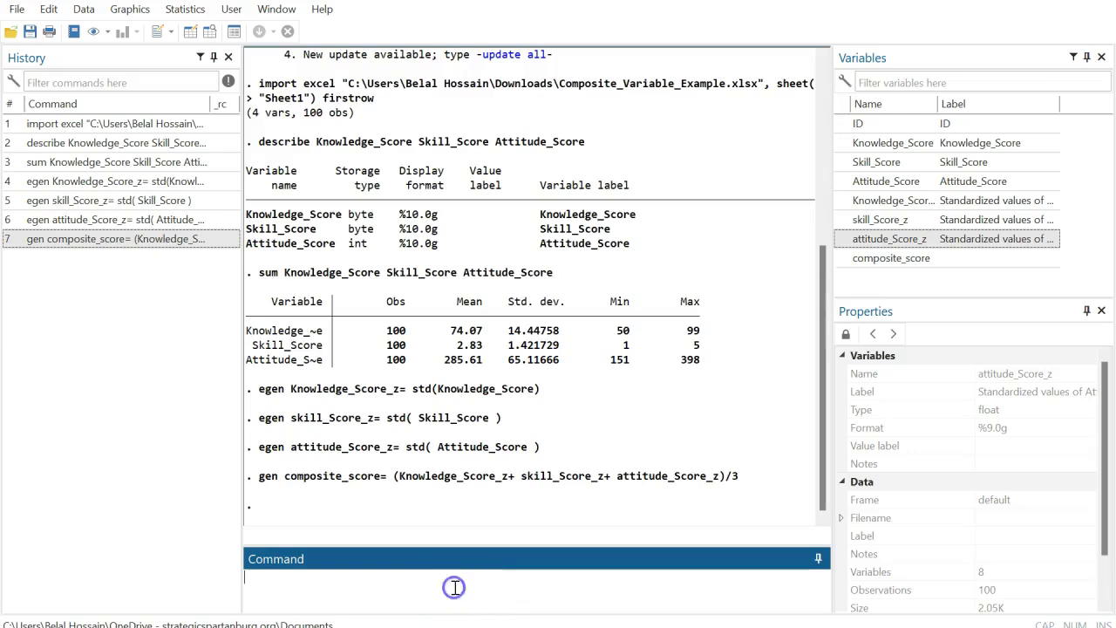
pyautogui.write('su')
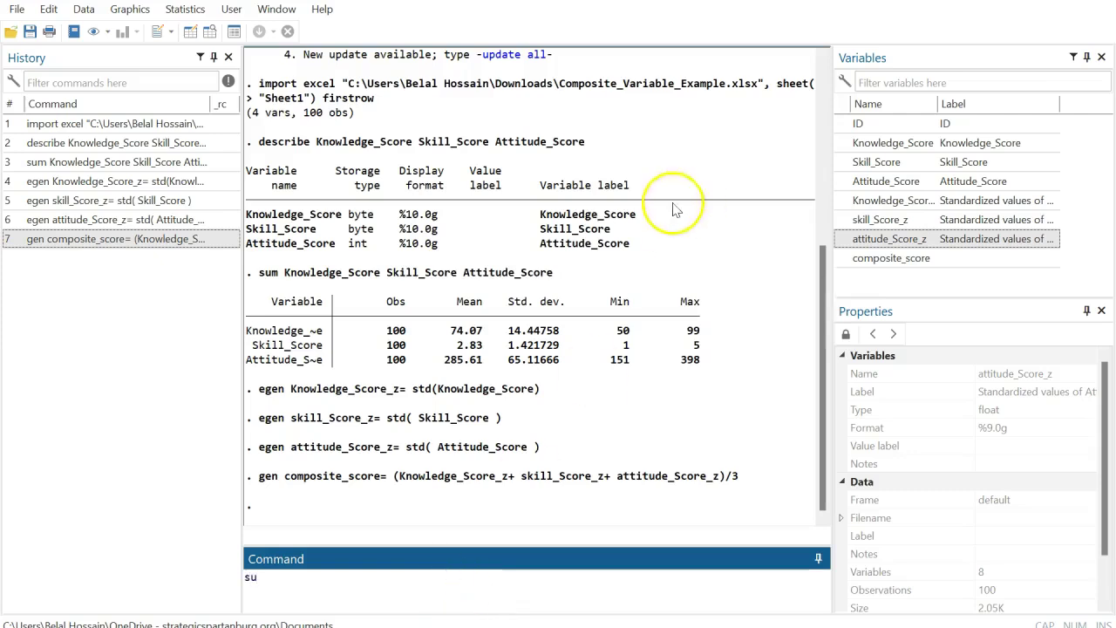
pyautogui.doubleClick(844, 259)
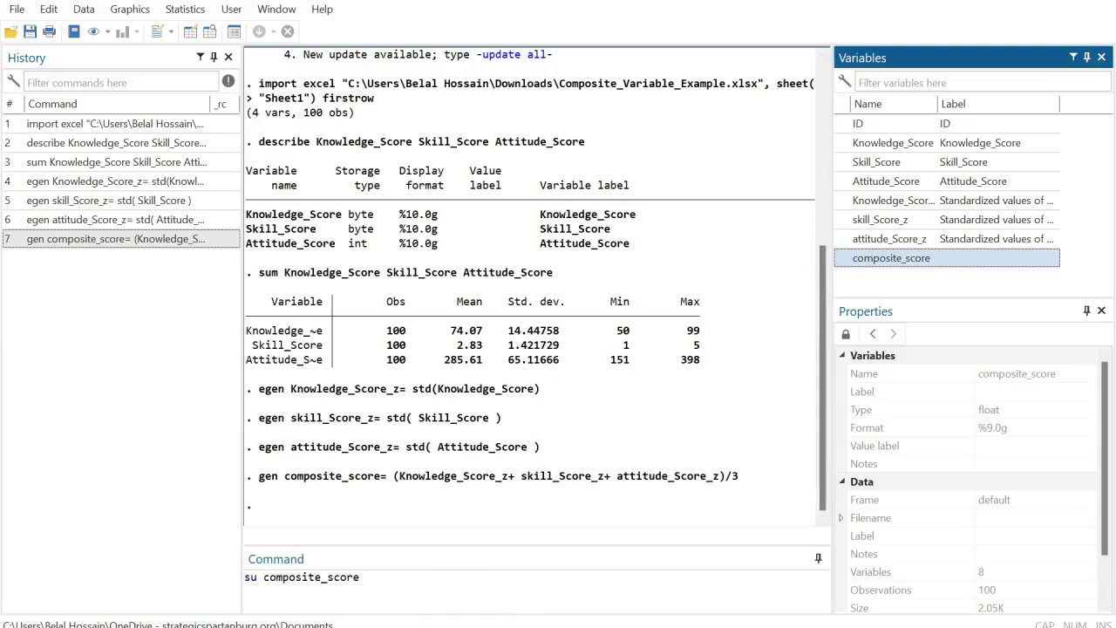
pyautogui.click(431, 576)
pyautogui.press('Return')
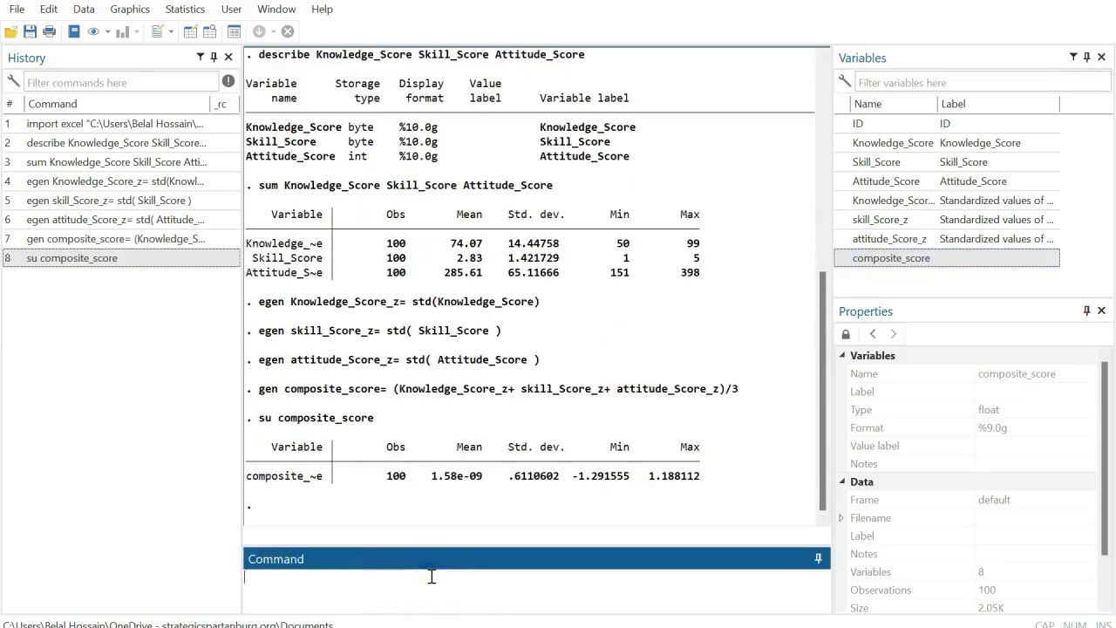